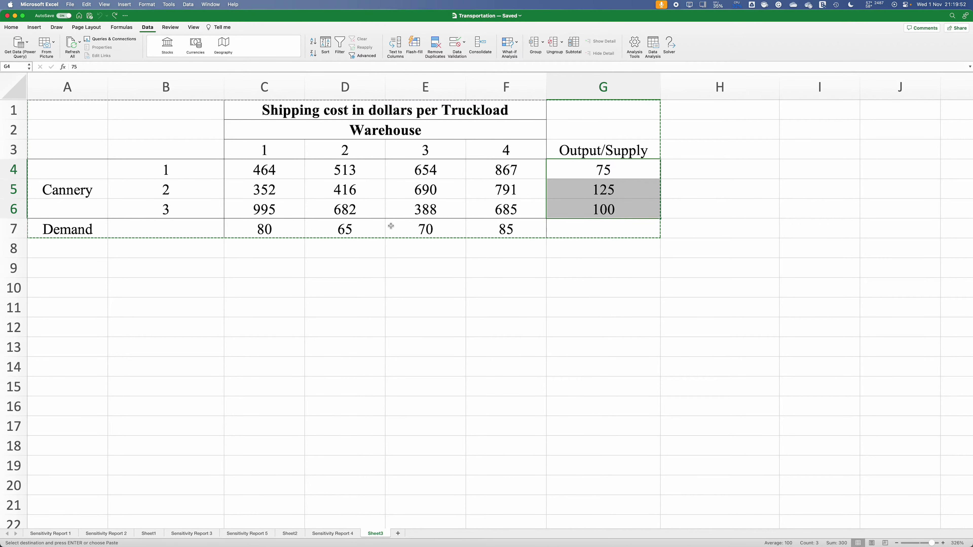
# Paste the copied shipping cost table A1:G7 below the original, starting at cell A12
pyautogui.moveTo(345, 229); pyautogui.dragTo(506, 229)
pyautogui.moveTo(289, 173); pyautogui.dragTo(497, 204)
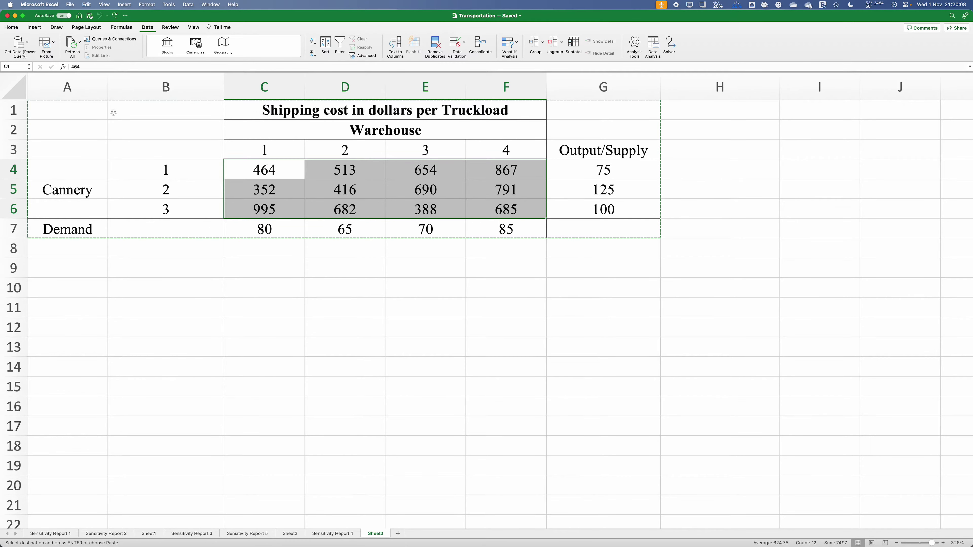
pyautogui.moveTo(104, 111); pyautogui.dragTo(627, 223)
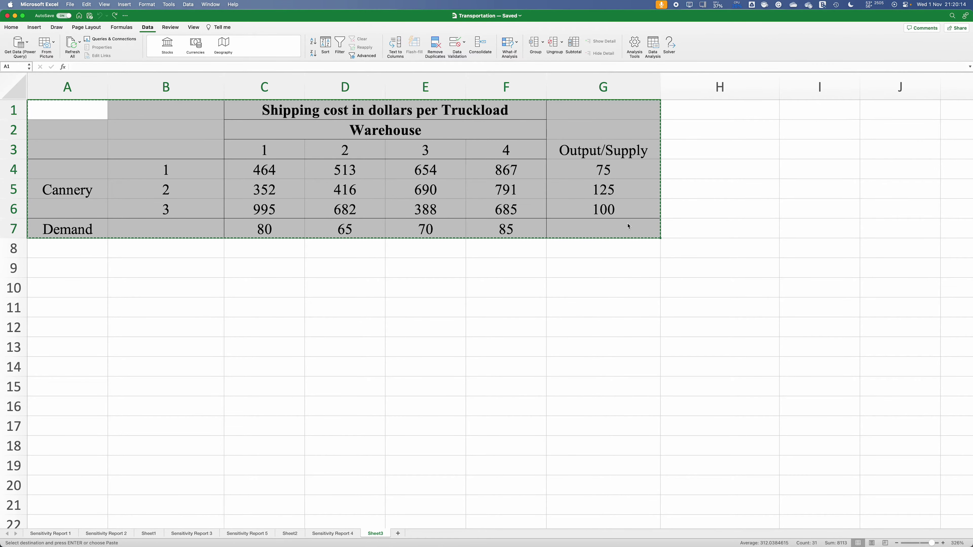
pyautogui.click(82, 314)
pyautogui.click(72, 332)
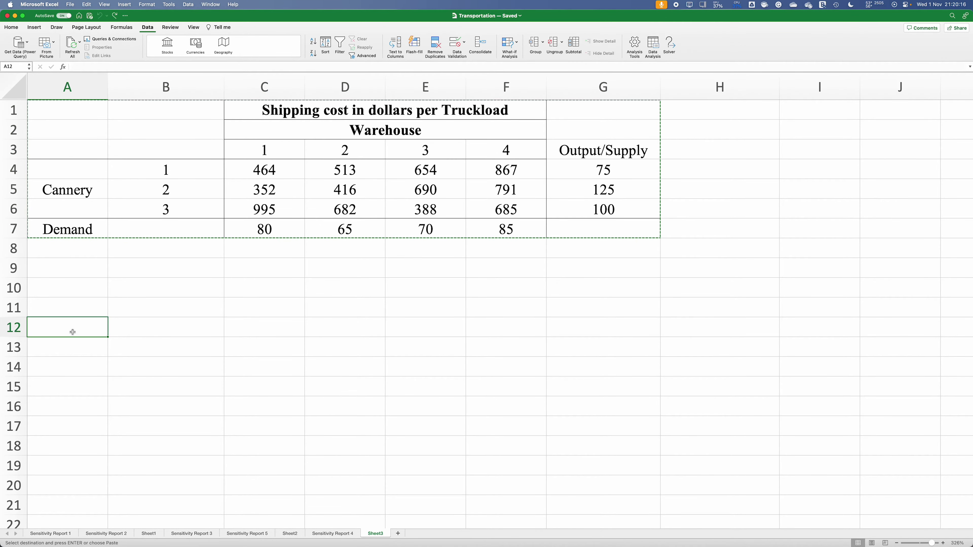
pyautogui.press('super+v')
# Change the title of the pasted table in C12 to "Decision Variables"
pyautogui.click(278, 333)
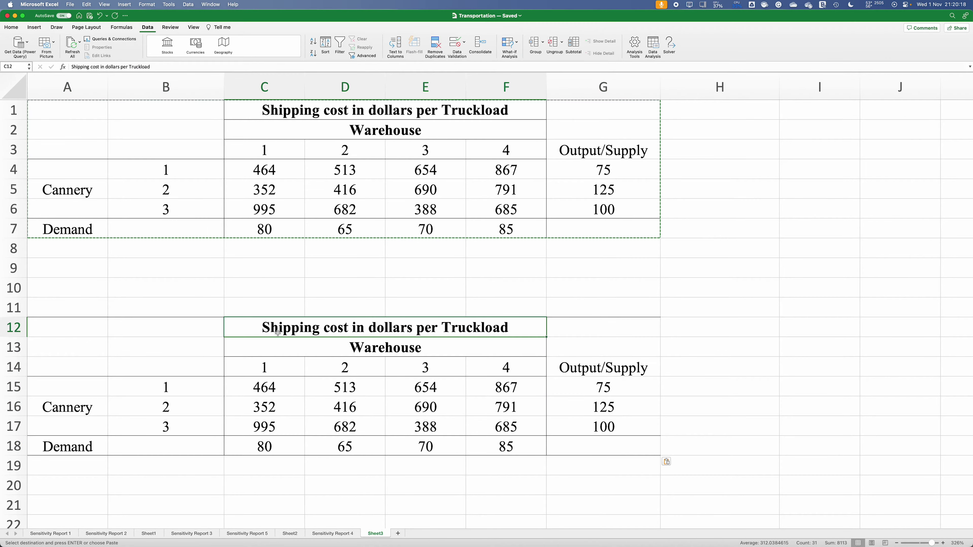
pyautogui.write('Dec')
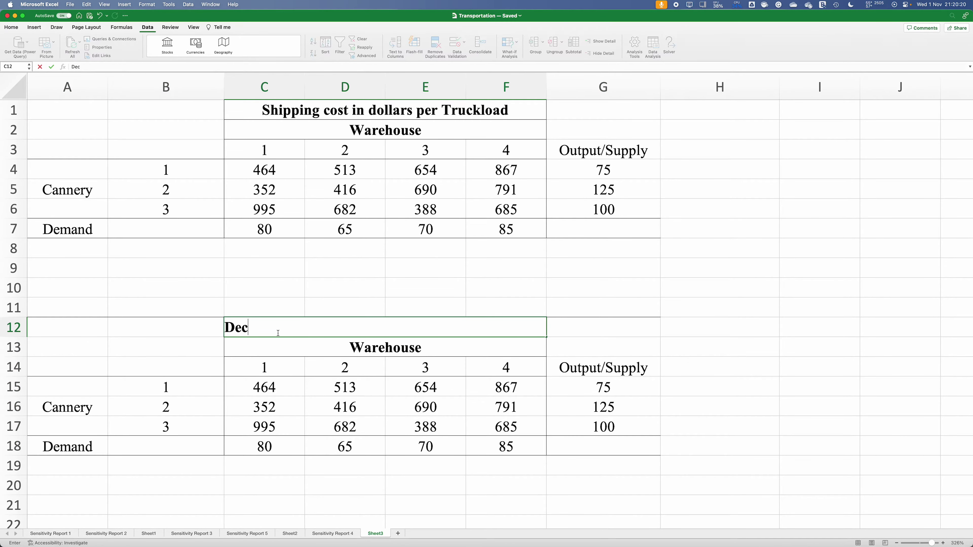
pyautogui.write('ision Variables')
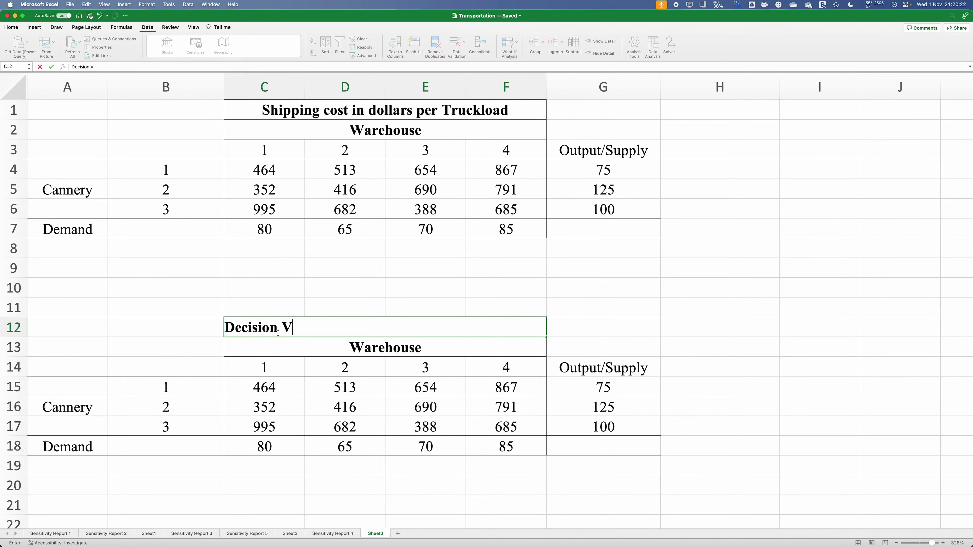
pyautogui.press('Return')
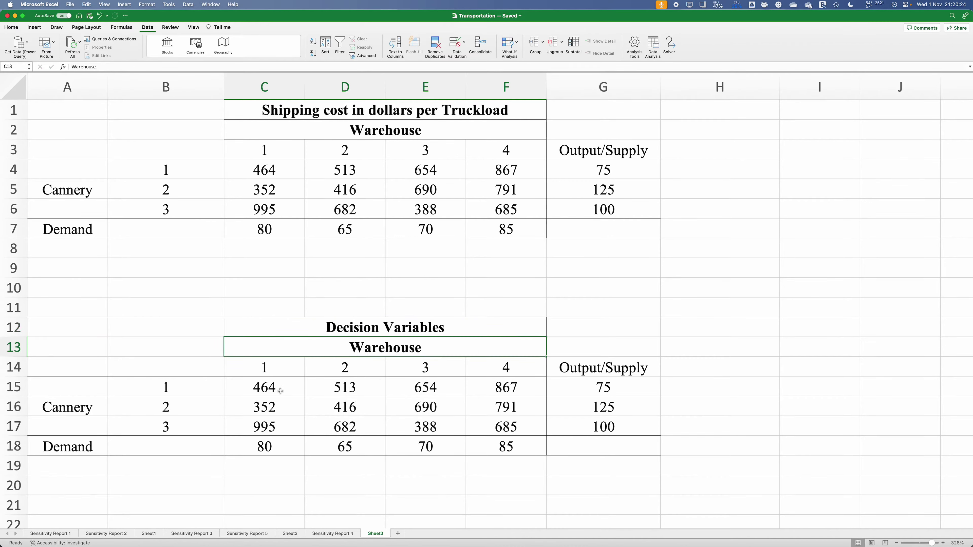
# Clear the cost values in C15:F17 of the Decision Variables table
pyautogui.moveTo(279, 390); pyautogui.dragTo(483, 420)
pyautogui.press('Delete')
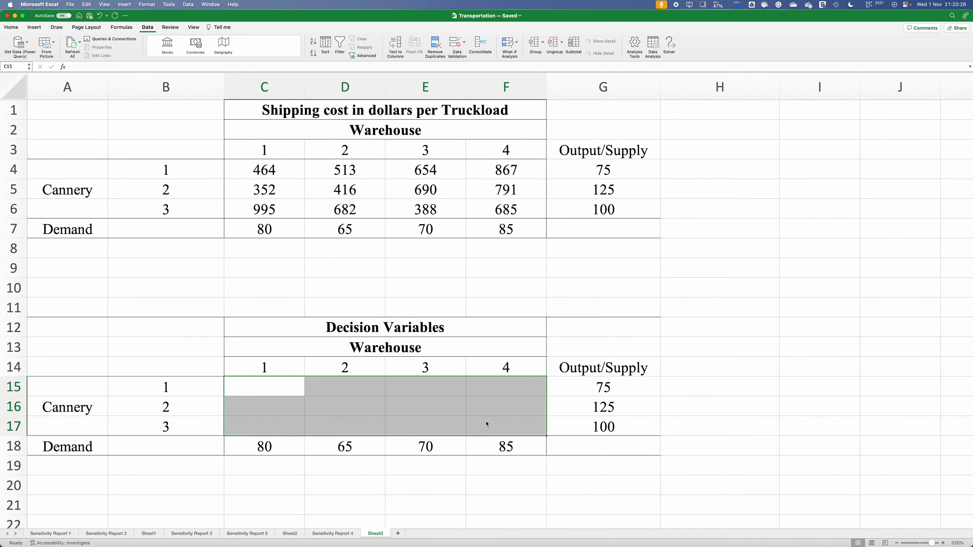
pyautogui.click(439, 408)
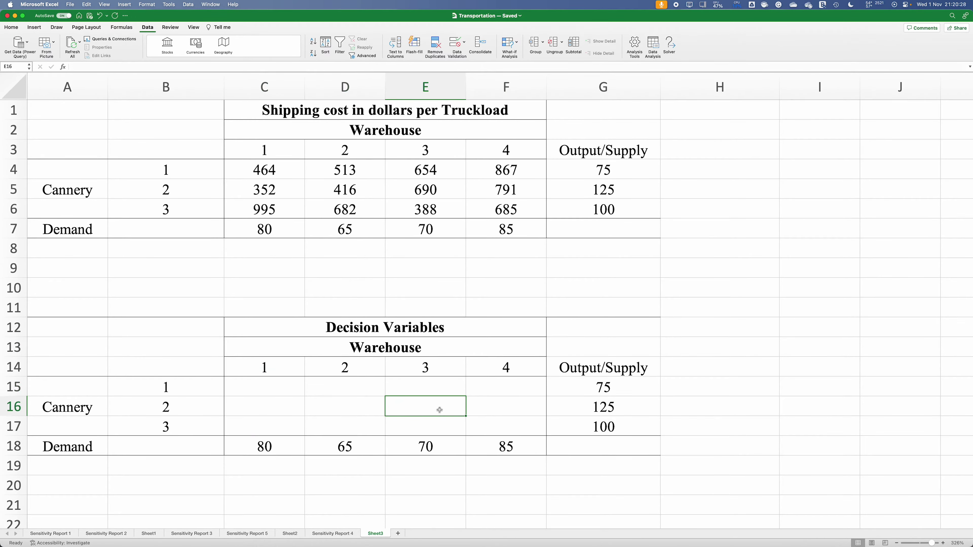
# Fill the empty decision variable cells C15:F17 with yellow
pyautogui.moveTo(282, 385); pyautogui.dragTo(523, 415)
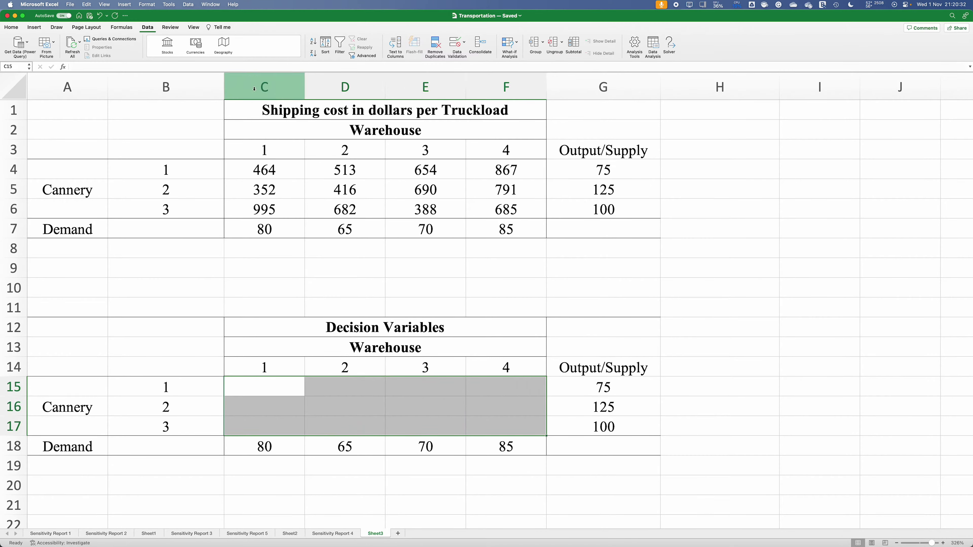
pyautogui.click(11, 27)
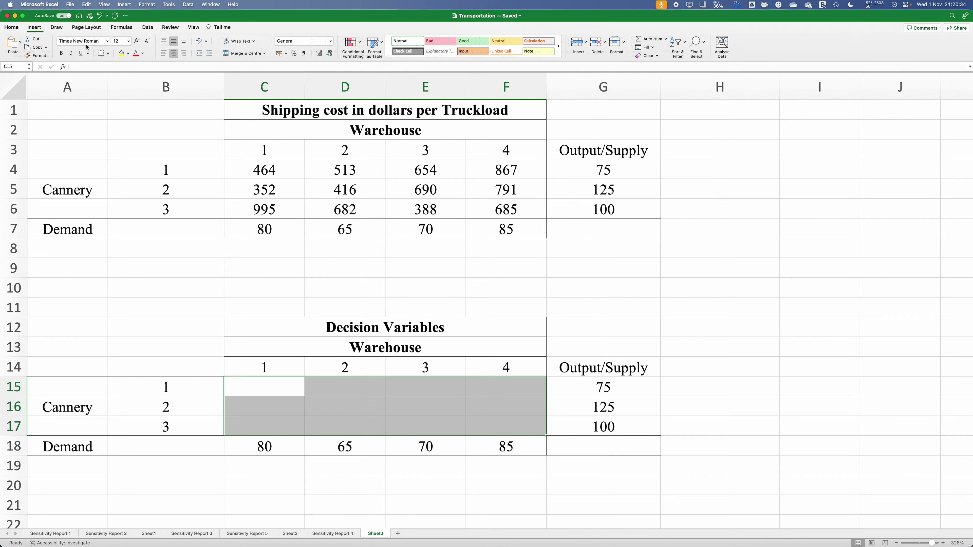
pyautogui.click(127, 53)
pyautogui.click(143, 139)
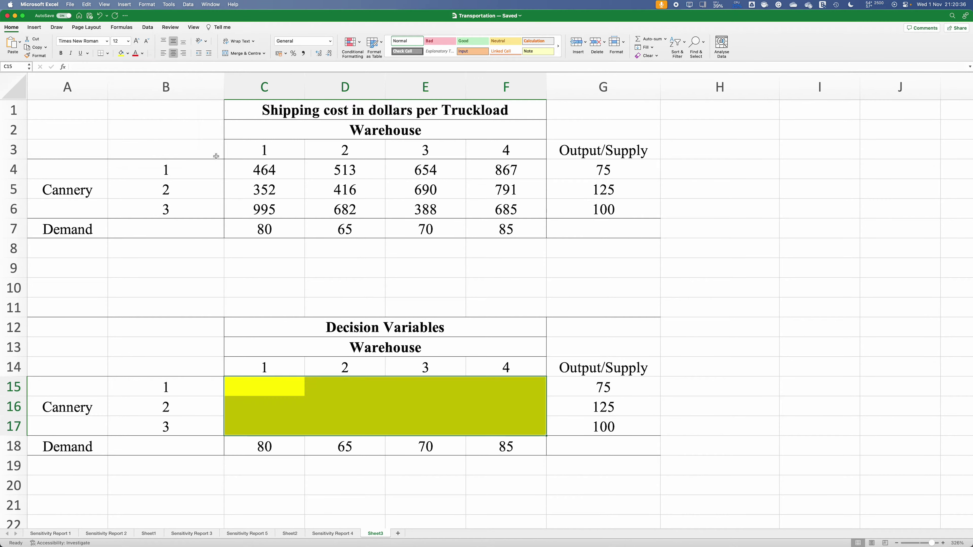
pyautogui.click(422, 282)
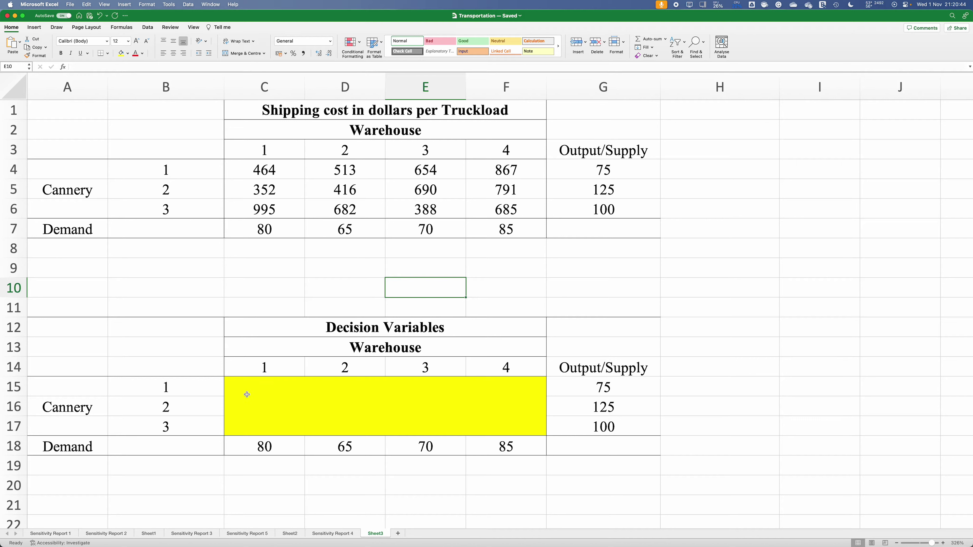
pyautogui.click(252, 385)
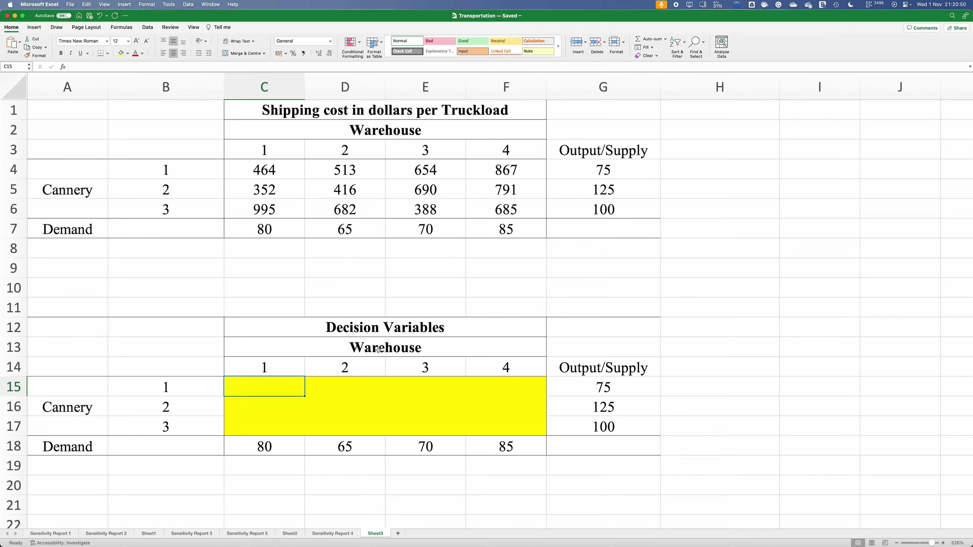
pyautogui.click(356, 392)
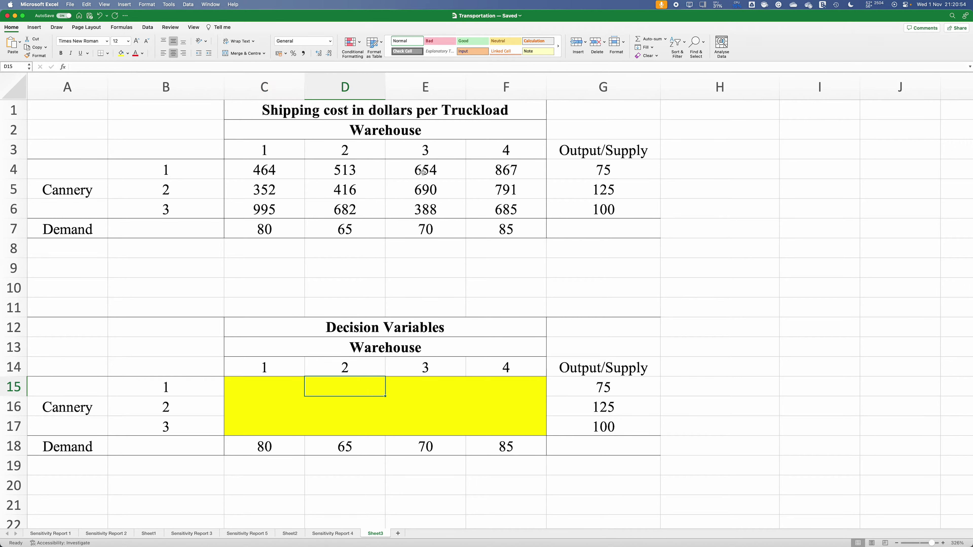
pyautogui.click(429, 393)
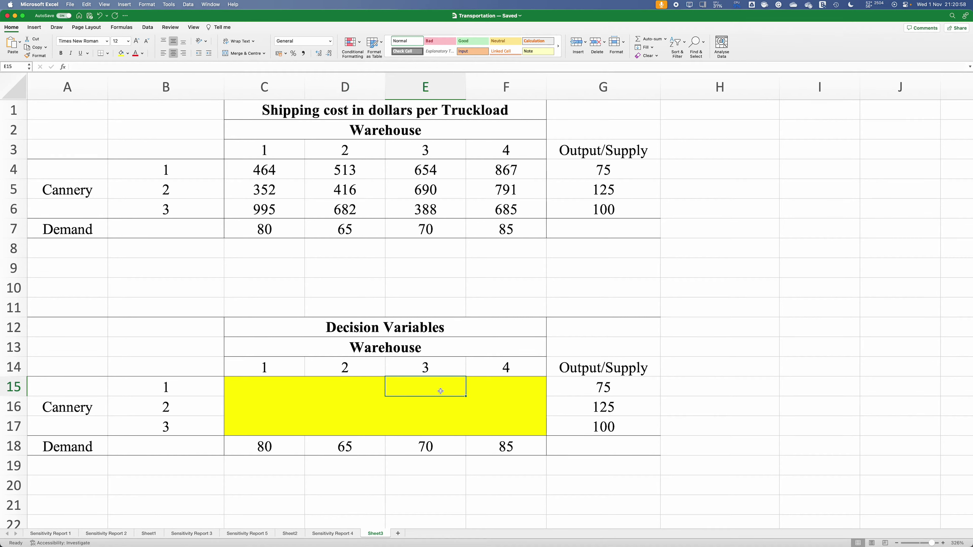
# Enter the label "Obj Func" in cell H1 for the objective function
pyautogui.click(714, 115)
pyautogui.write('Obj Func')
pyautogui.press('Tab')
# Enter the objective function in I1 as =SUMPRODUCT(C4:F6,C15:F17), multiplying shipping costs by the decision variables
pyautogui.write('=su')
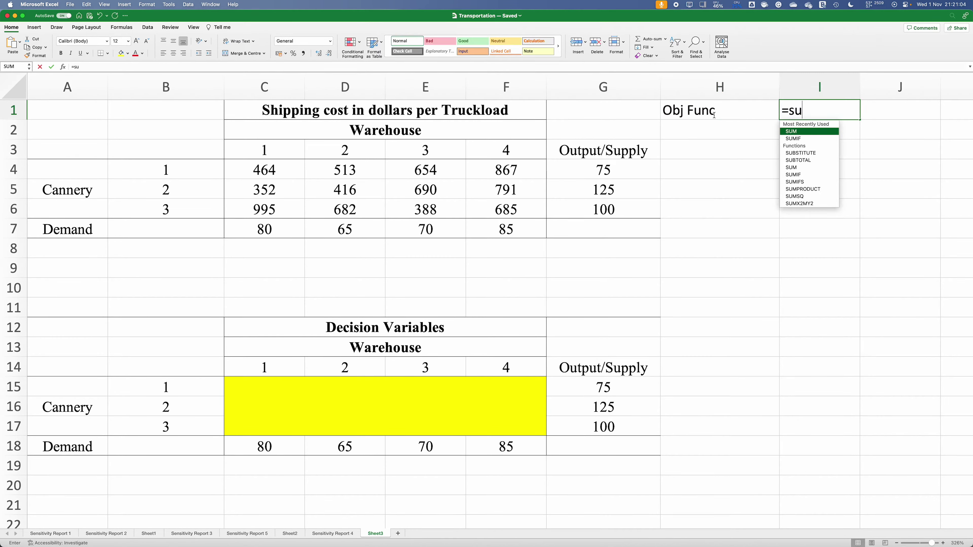
pyautogui.write('m')
pyautogui.press('Down')
pyautogui.press('Down')
pyautogui.press('Down')
pyautogui.press('Down')
pyautogui.press('Down')
pyautogui.press('Tab')
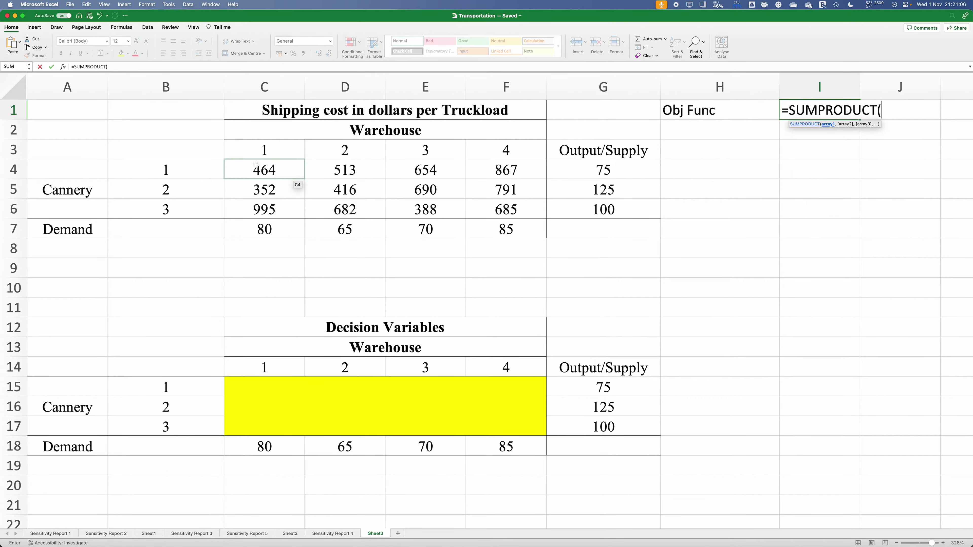
pyautogui.moveTo(256, 165); pyautogui.dragTo(475, 216)
pyautogui.write(',')
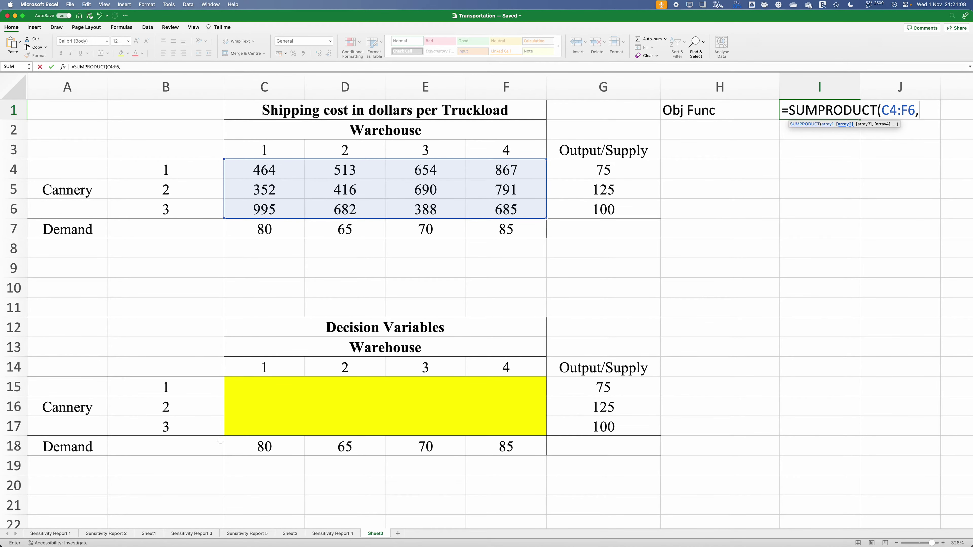
pyautogui.moveTo(252, 386); pyautogui.dragTo(497, 434)
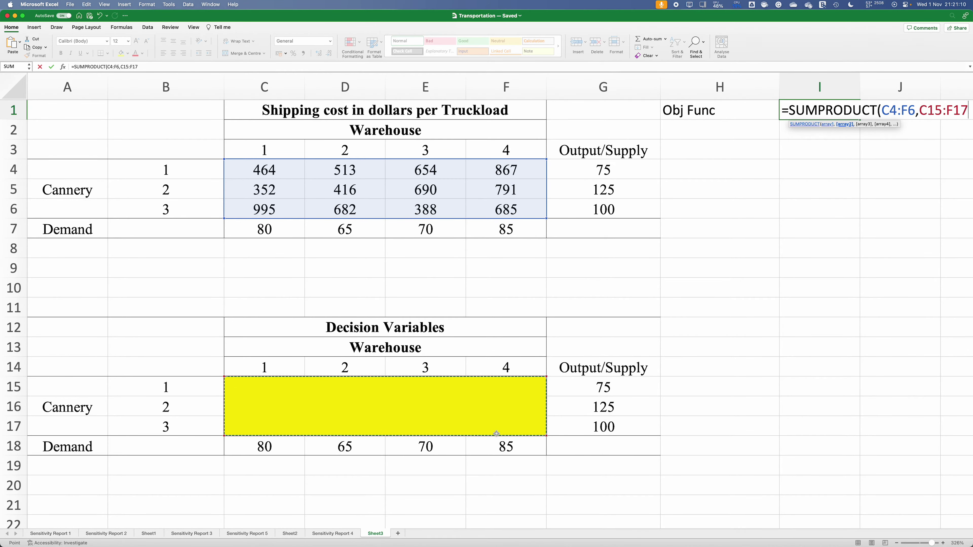
pyautogui.write(')')
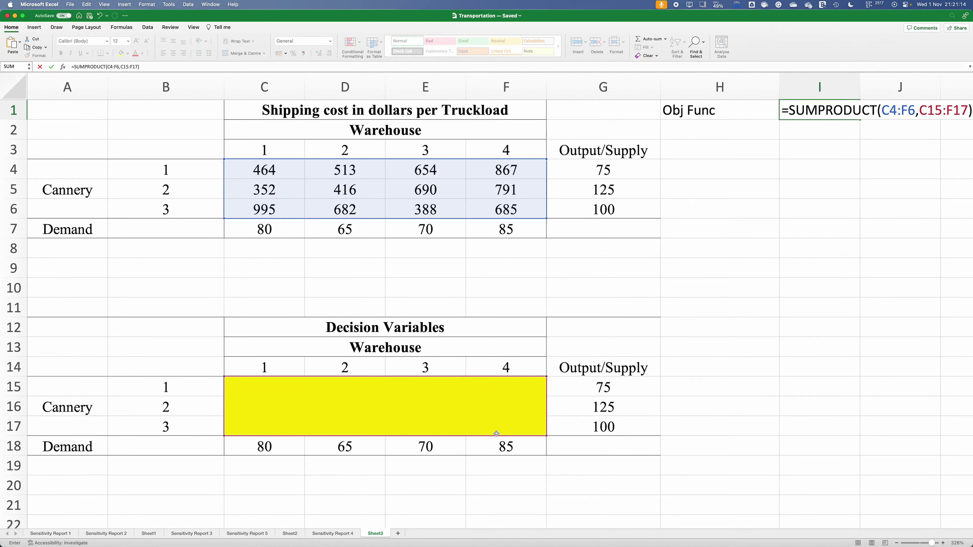
pyautogui.press('Return')
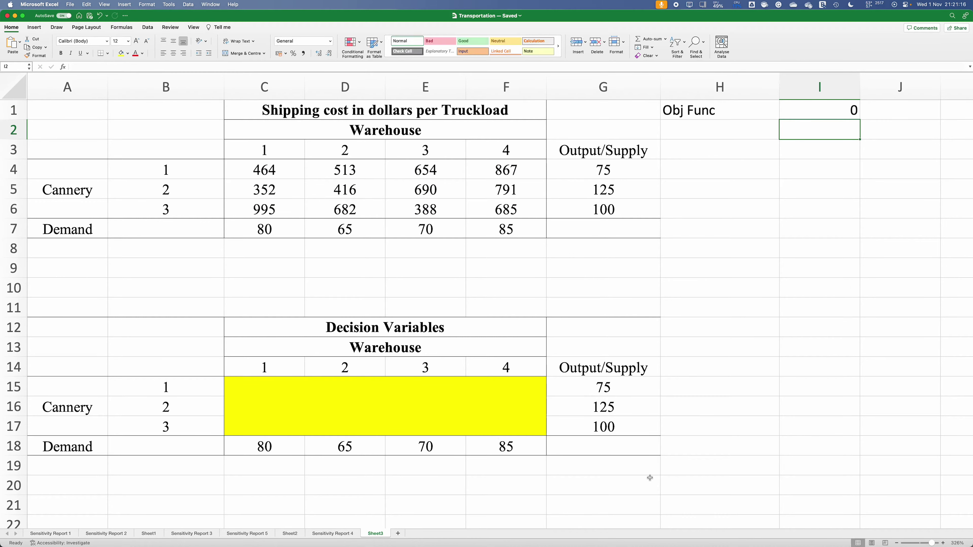
pyautogui.click(582, 370)
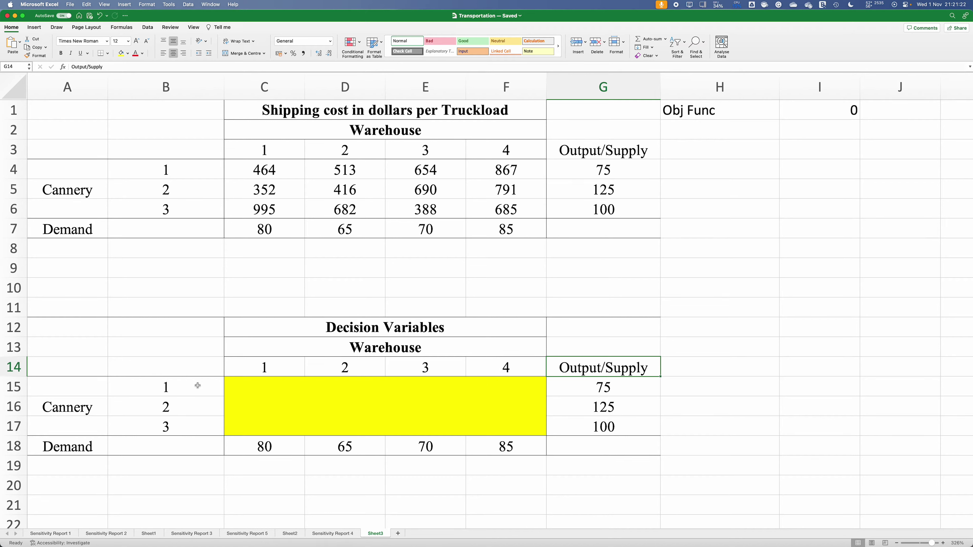
pyautogui.moveTo(197, 385); pyautogui.dragTo(194, 433)
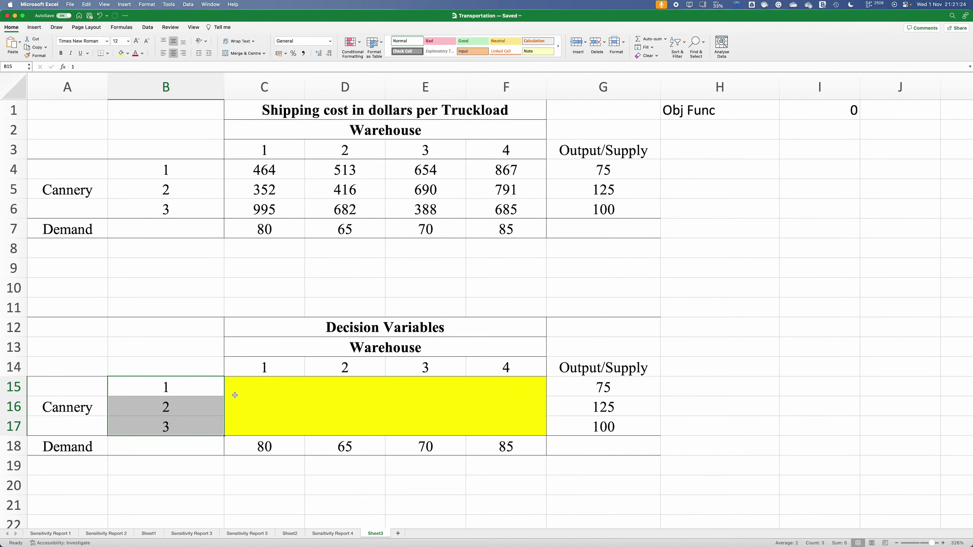
pyautogui.click(204, 389)
pyautogui.moveTo(232, 383); pyautogui.dragTo(522, 390)
pyautogui.click(590, 388)
# Move the Output/Supply block G14:G17 one column over to H14:H17 and enter the heading "Evaluated Supply Scons" in G14
pyautogui.moveTo(594, 370); pyautogui.dragTo(592, 423)
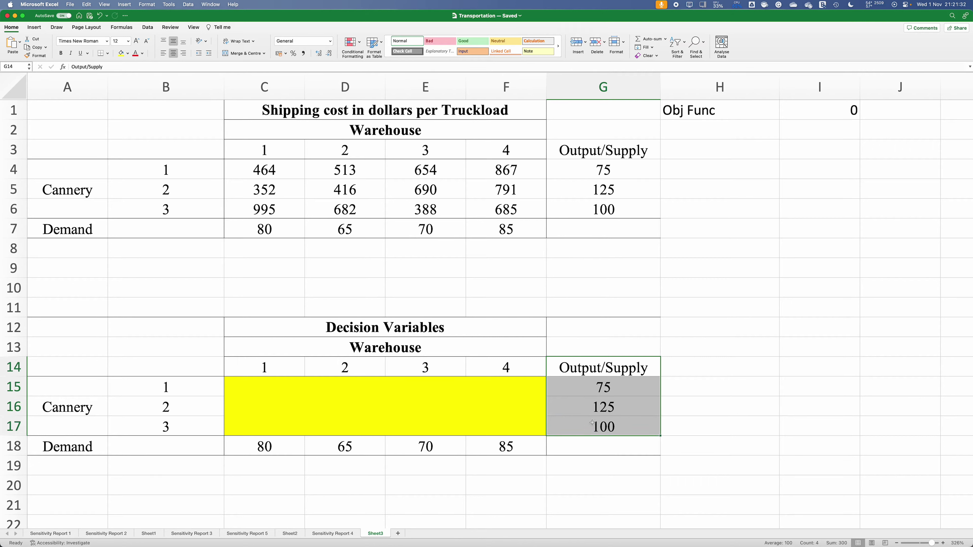
pyautogui.moveTo(659, 386); pyautogui.dragTo(680, 376)
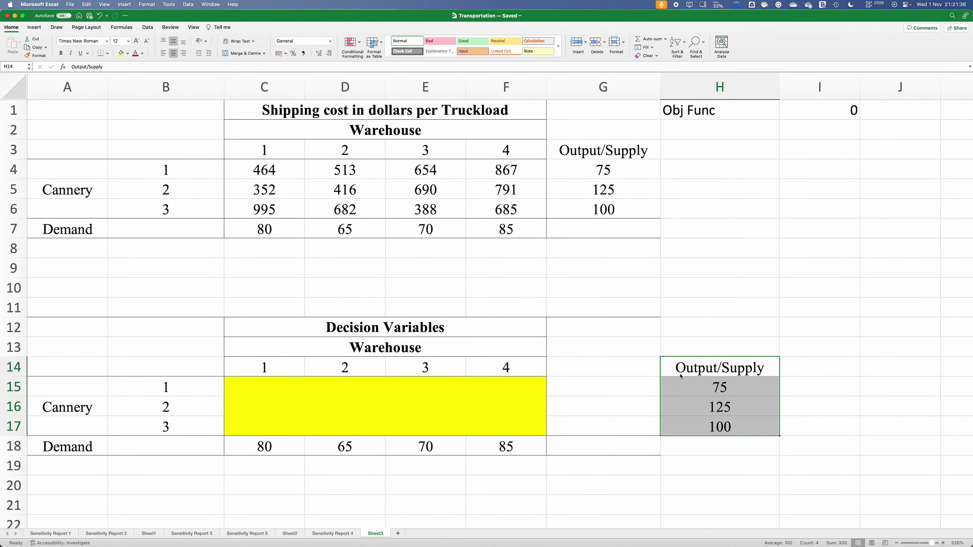
pyautogui.click(560, 361)
pyautogui.write('E')
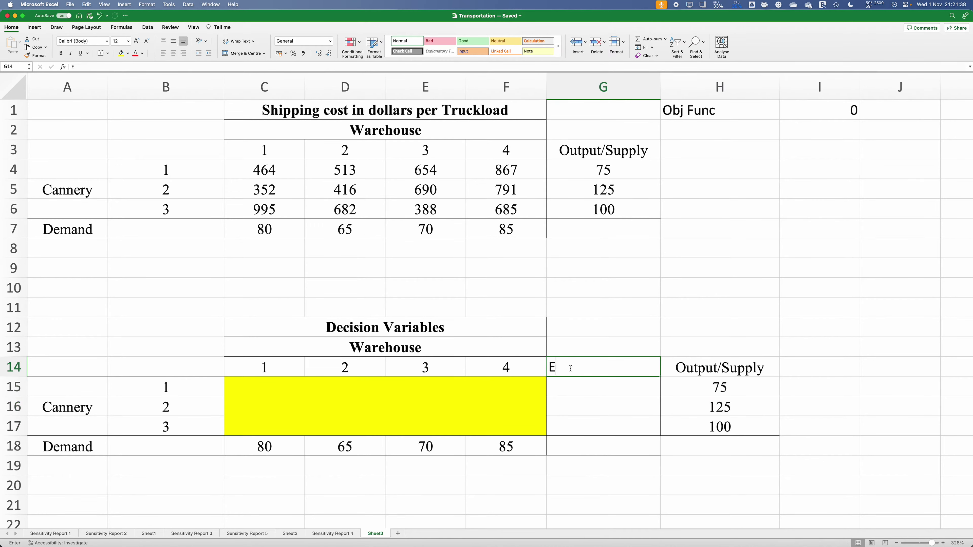
pyautogui.write('valuated')
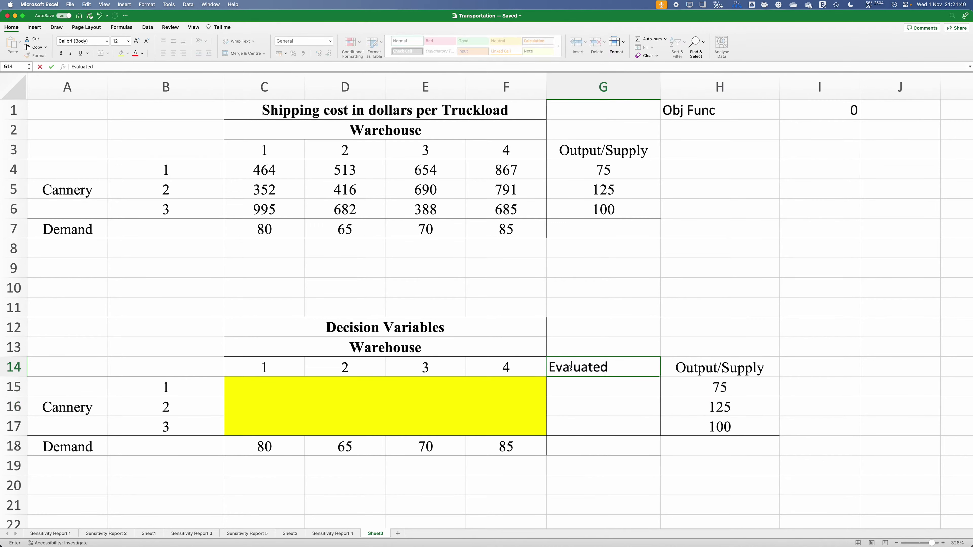
pyautogui.write(' Supply SC')
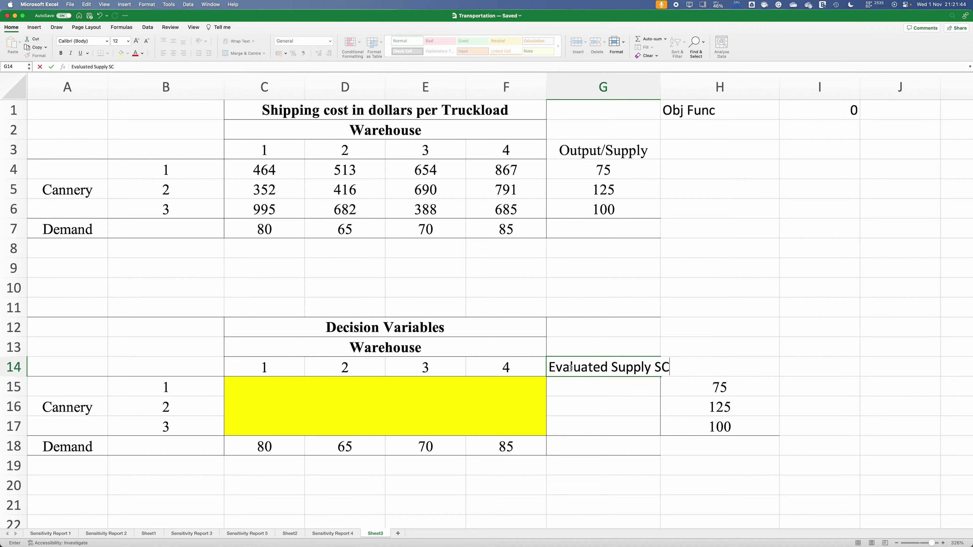
pyautogui.write('ons')
pyautogui.press('Return')
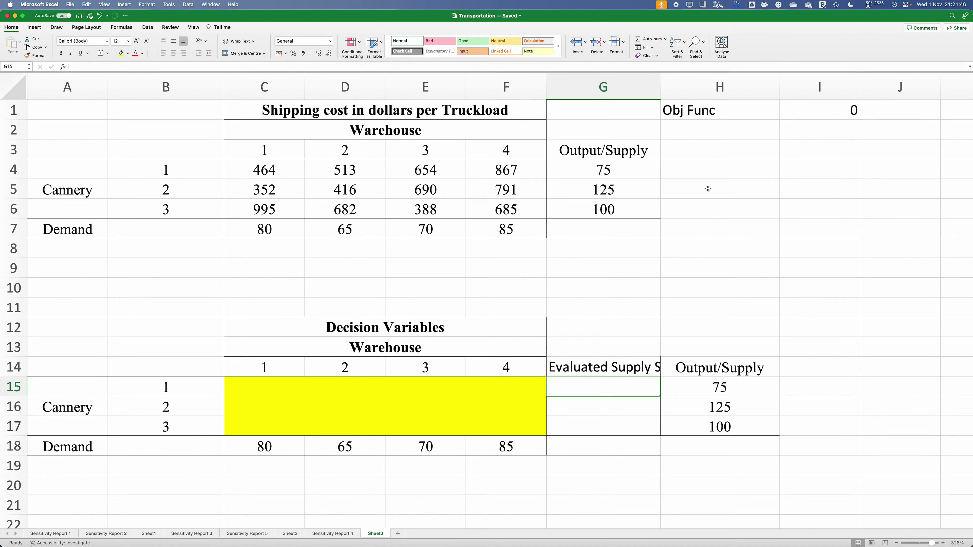
# Correct the G14 heading to "Evaluated Supply Side cons" and fit column G's width to the text
pyautogui.doubleClick(659, 86)
pyautogui.doubleClick(662, 370)
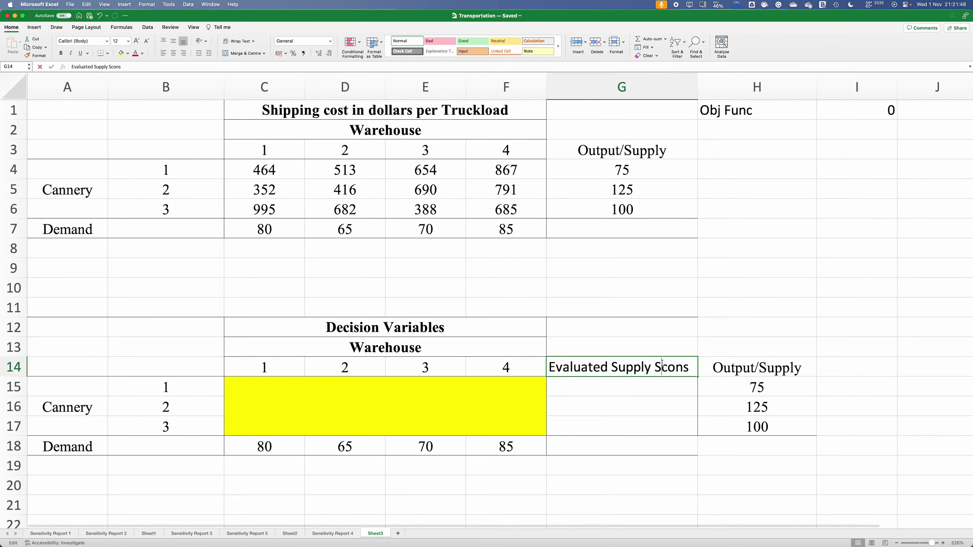
pyautogui.write('ide')
pyautogui.press('Return')
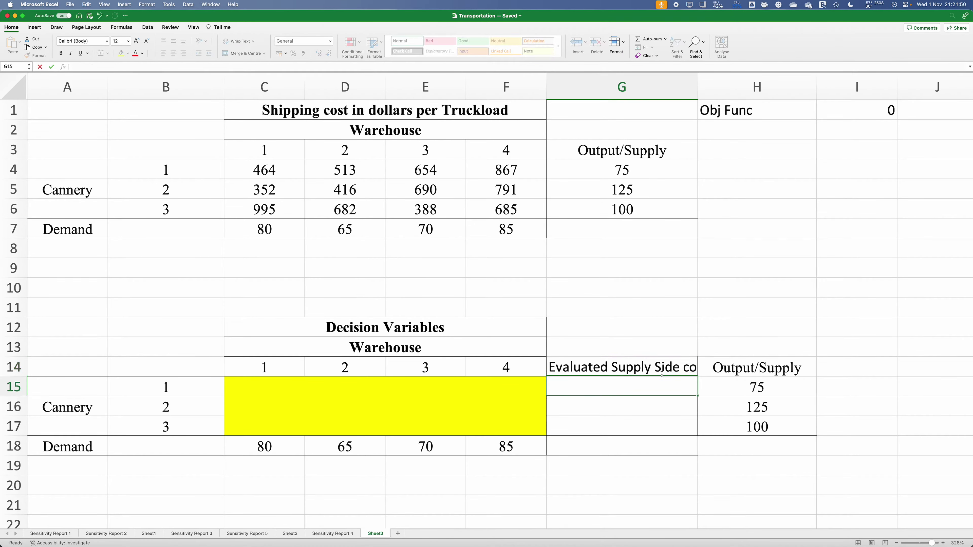
pyautogui.doubleClick(698, 86)
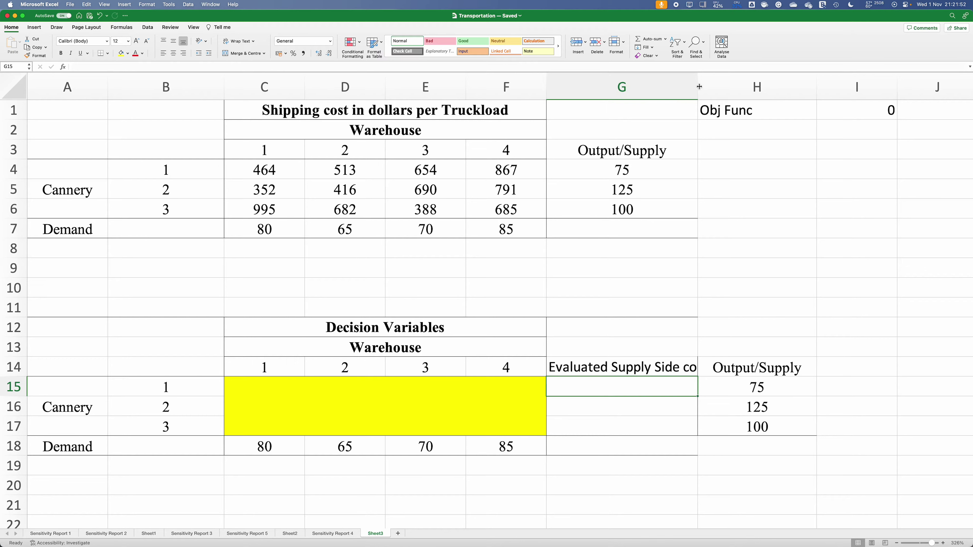
# Enter =SUM(C15:F15) in cell G15 as the evaluated supply constraint for cannery 1
pyautogui.write('=s')
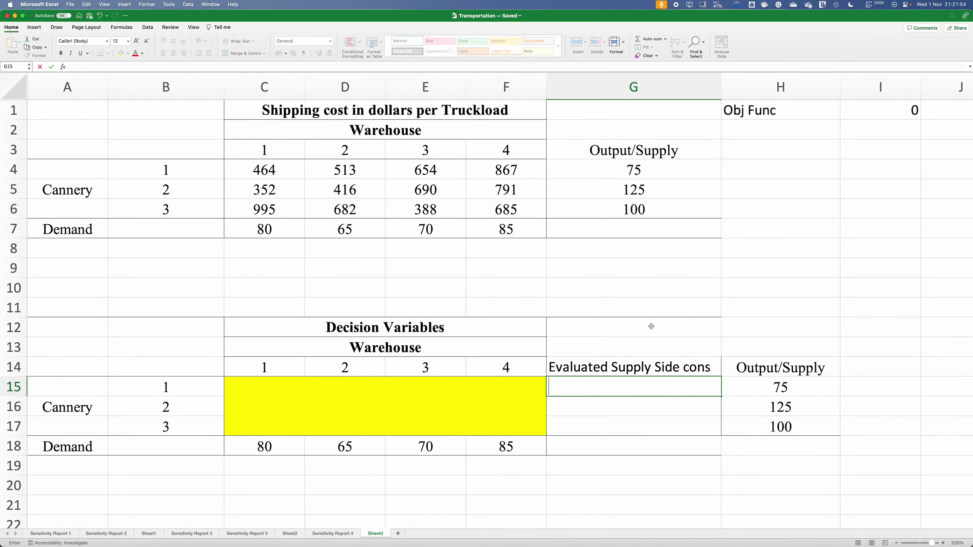
pyautogui.write('um(')
pyautogui.click(267, 388)
pyautogui.moveTo(266, 388); pyautogui.dragTo(509, 385)
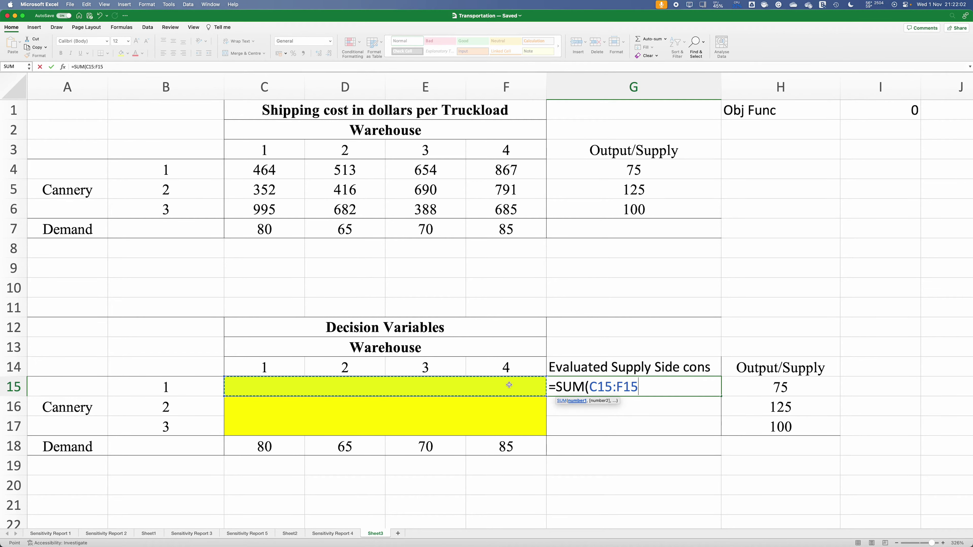
pyautogui.write(')')
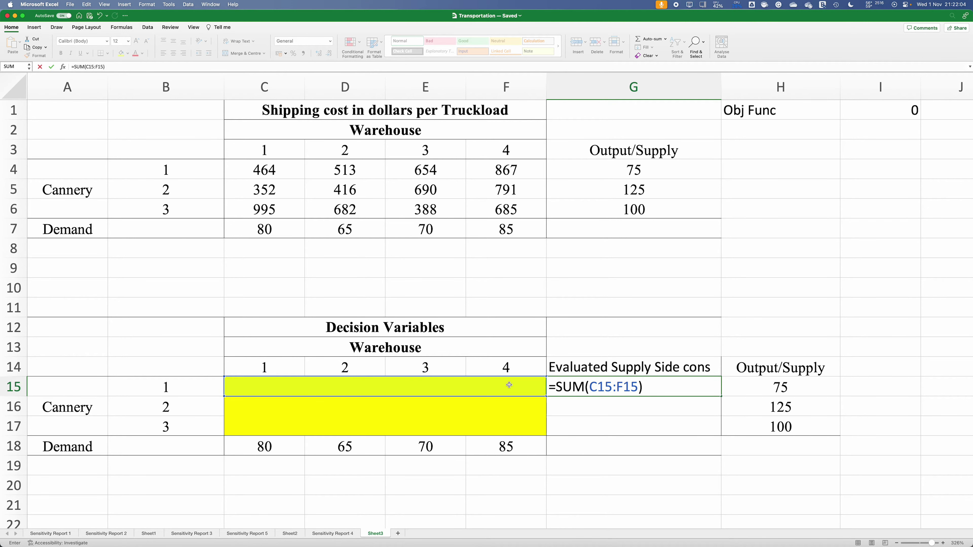
pyautogui.press('Return')
# Fill the G15 sum formula down through G17 and check the formula in G17
pyautogui.click(667, 386)
pyautogui.moveTo(723, 397); pyautogui.dragTo(703, 430)
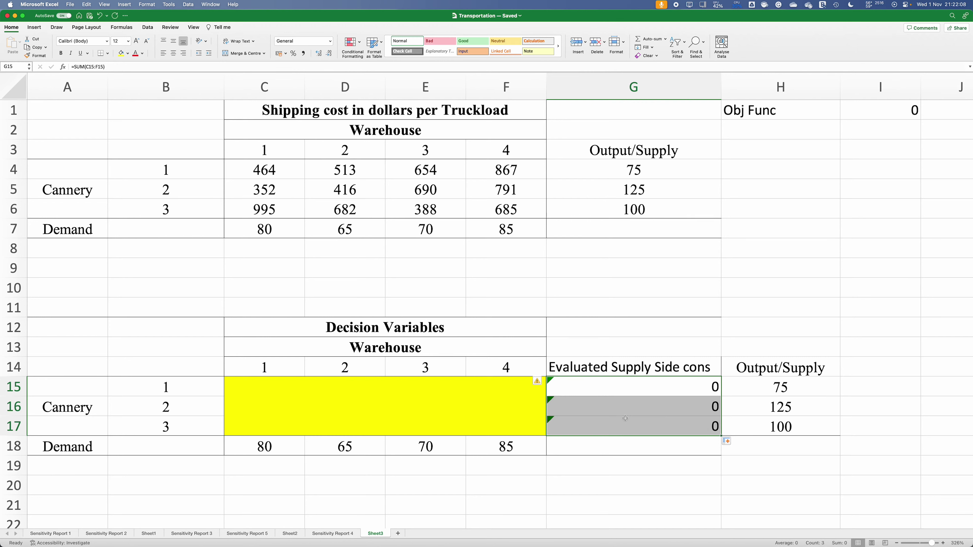
pyautogui.click(613, 432)
pyautogui.doubleClick(614, 432)
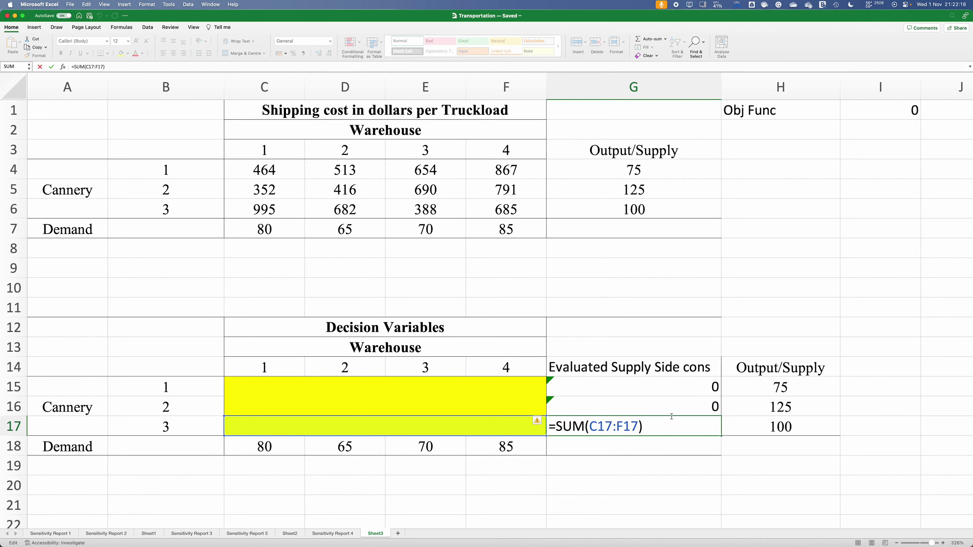
pyautogui.click(795, 427)
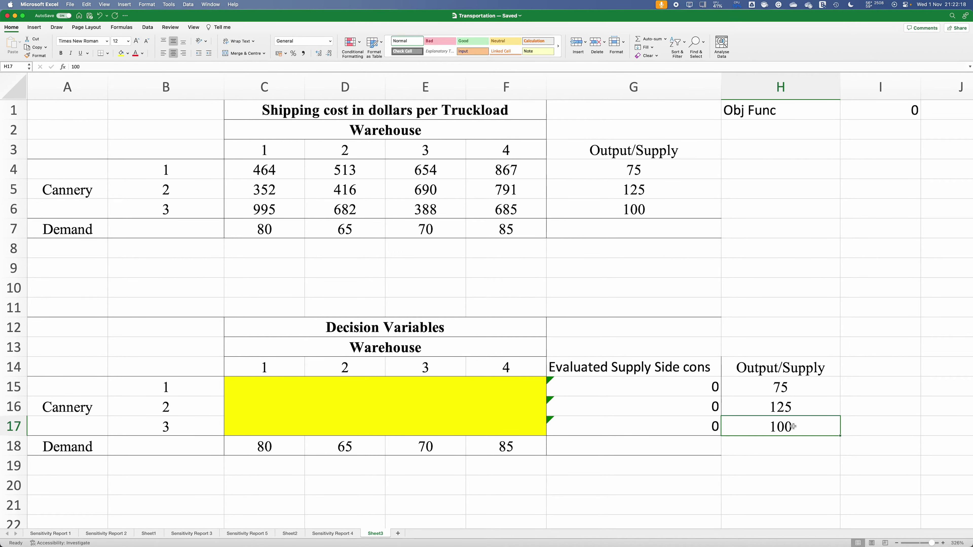
# Insert an empty row above the Demand row of the Decision Variables table
pyautogui.rightClick(7, 445)
pyautogui.click(23, 444)
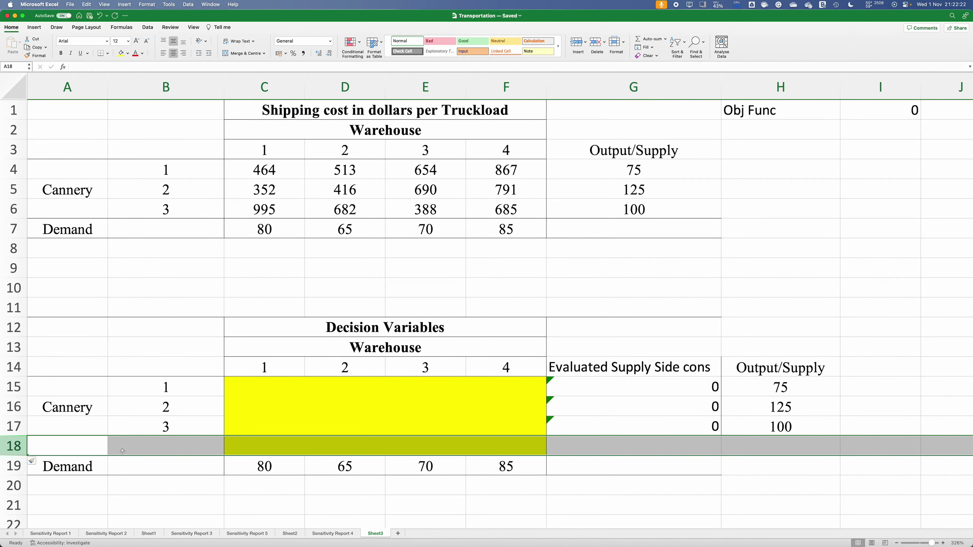
pyautogui.click(122, 450)
# Copy the heading in G14 into cell B18 of the new row
pyautogui.click(566, 366)
pyautogui.press('super+c')
pyautogui.click(197, 448)
pyautogui.press('super+v')
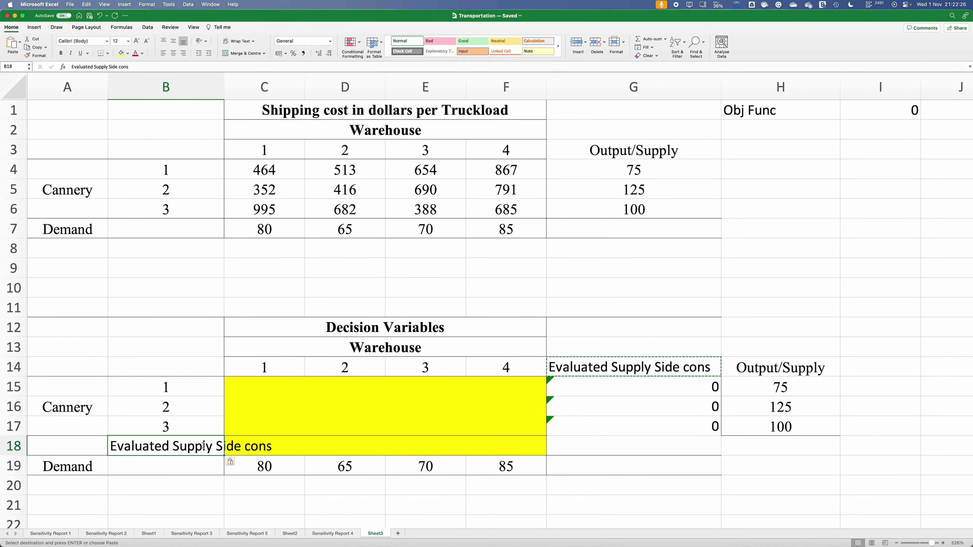
# Change the B18 label to "Evaluated Demand Side cons" and fit column B's width to the text
pyautogui.doubleClick(203, 446)
pyautogui.doubleClick(196, 446)
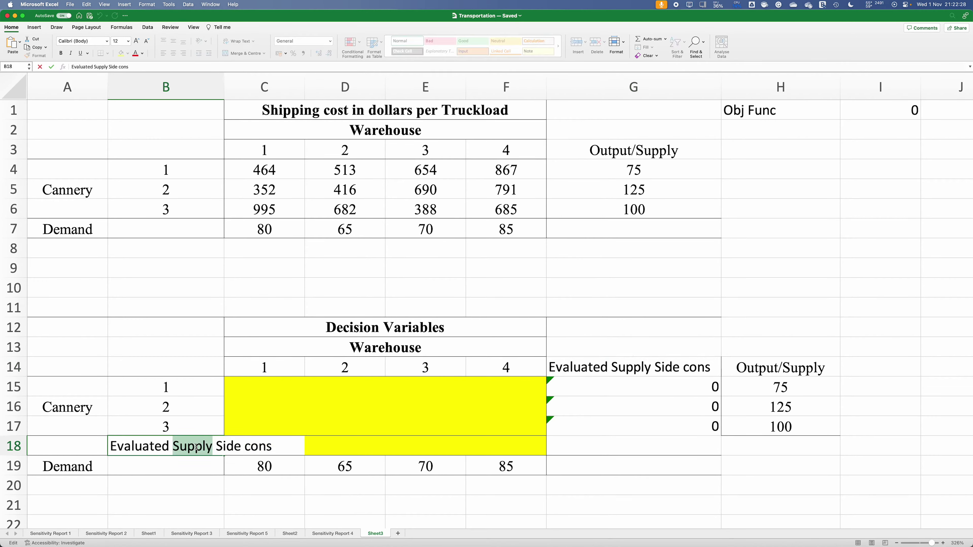
pyautogui.write('Deamn')
pyautogui.press('BackSpace')
pyautogui.press('BackSpace')
pyautogui.press('BackSpace')
pyautogui.write('mand')
pyautogui.press('Return')
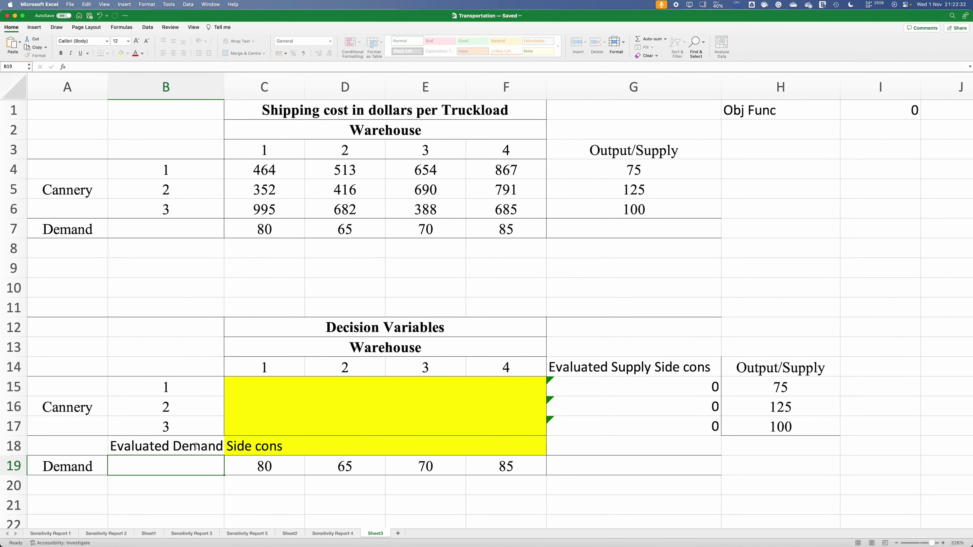
pyautogui.doubleClick(224, 87)
# Enter =SUM(C15:C17) in C18 and fill it across through F18 for the demand side of all four warehouses
pyautogui.click(334, 446)
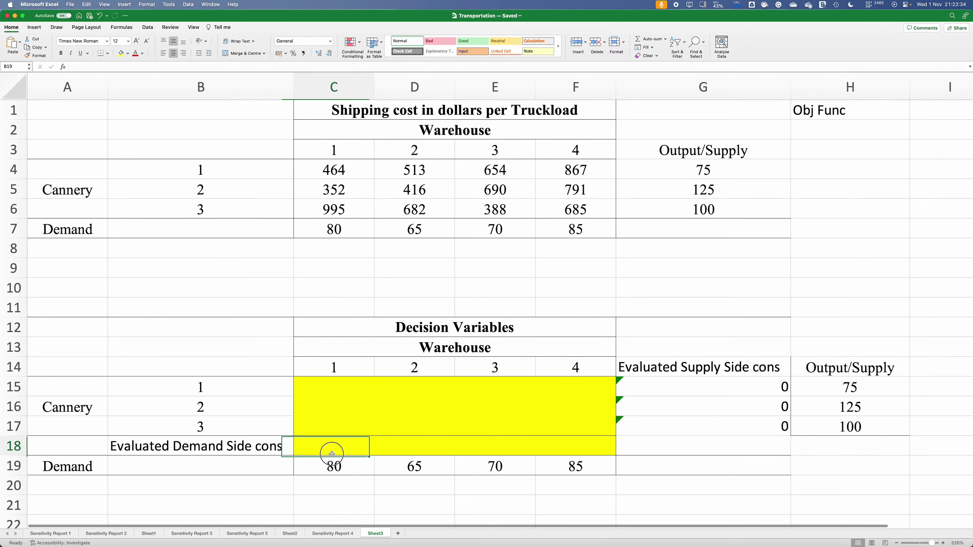
pyautogui.write('=')
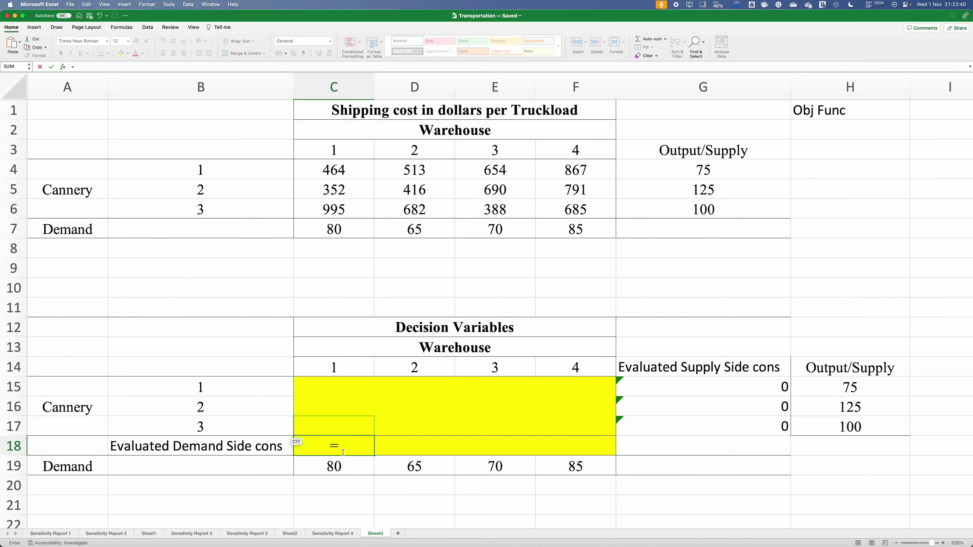
pyautogui.write('SUM(')
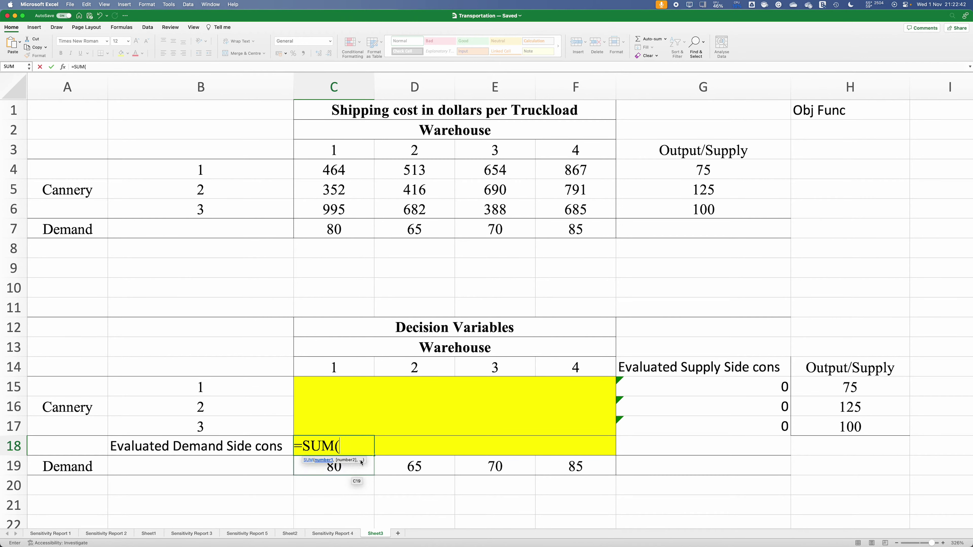
pyautogui.click(336, 396)
pyautogui.moveTo(336, 396); pyautogui.dragTo(324, 421)
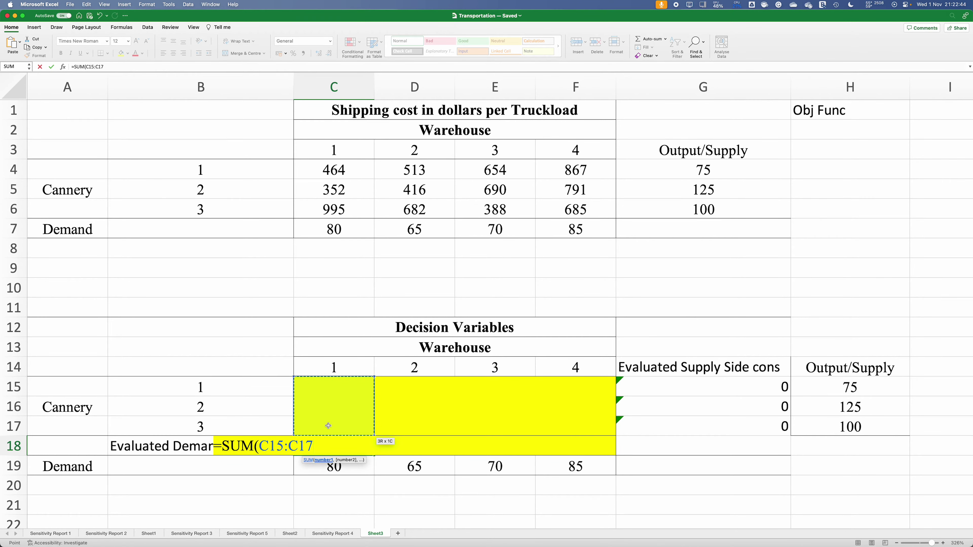
pyautogui.write(')')
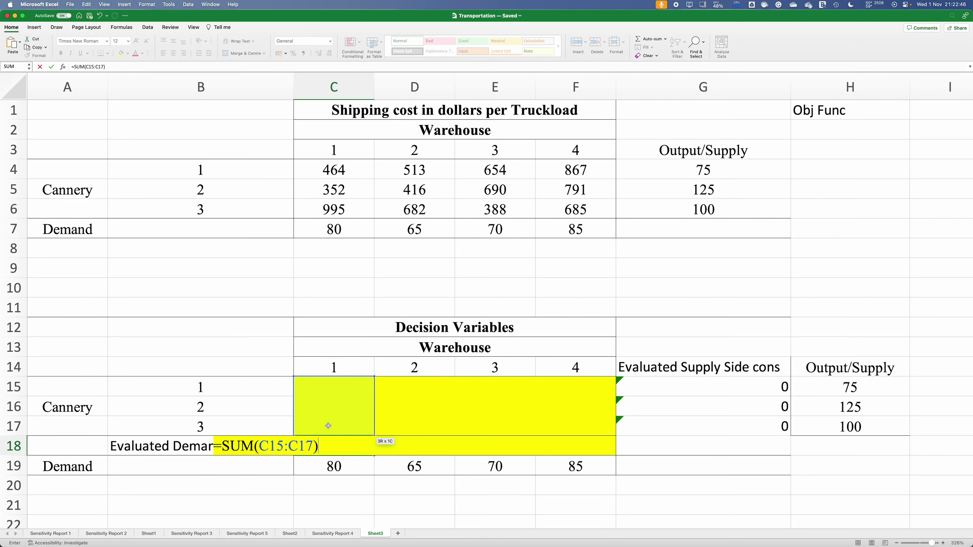
pyautogui.press('Return')
pyautogui.moveTo(373, 453); pyautogui.dragTo(598, 450)
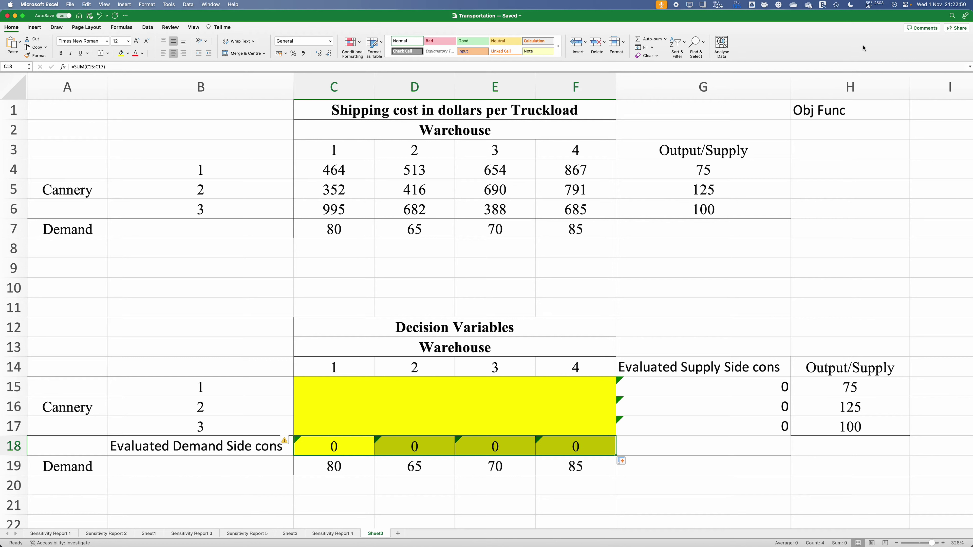
pyautogui.click(494, 267)
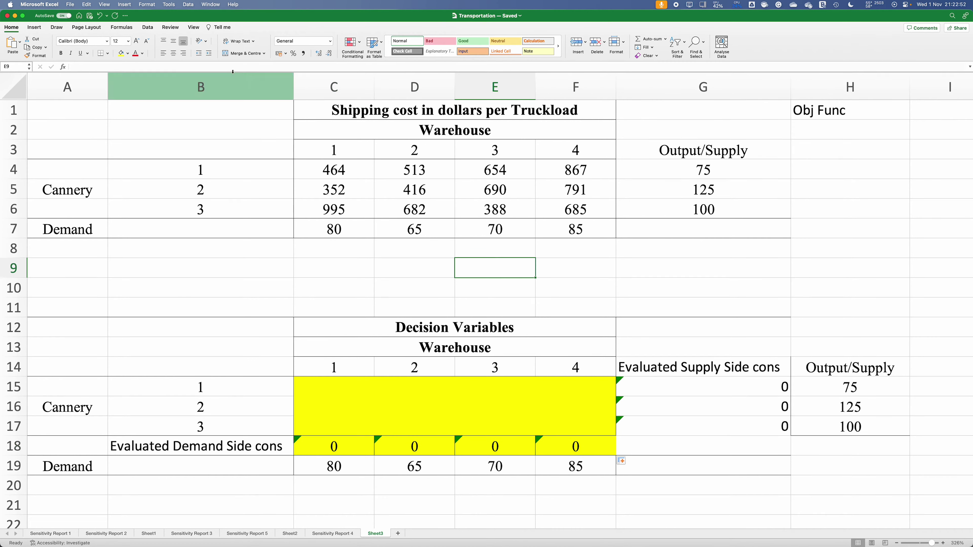
# Open Solver and delete both leftover constraints with invalid references
pyautogui.click(153, 30)
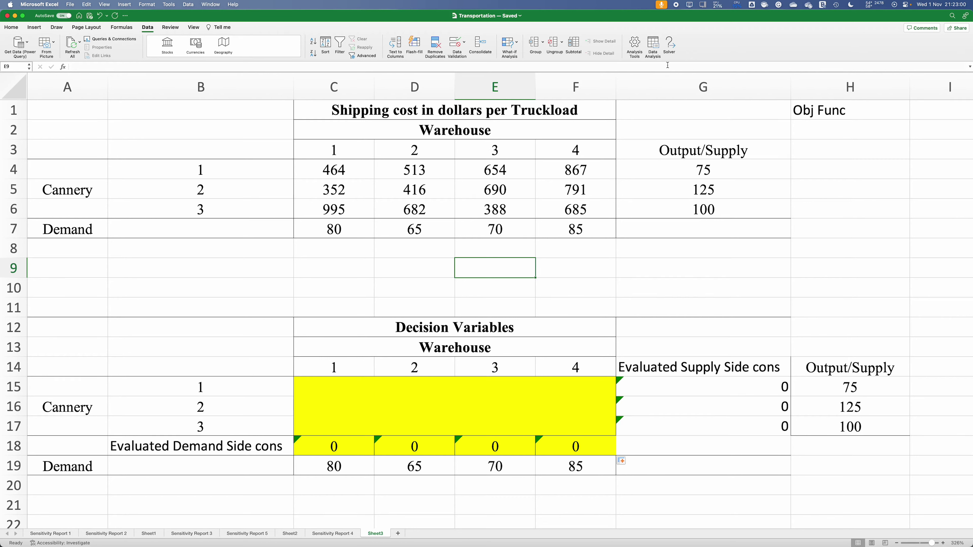
pyautogui.click(669, 49)
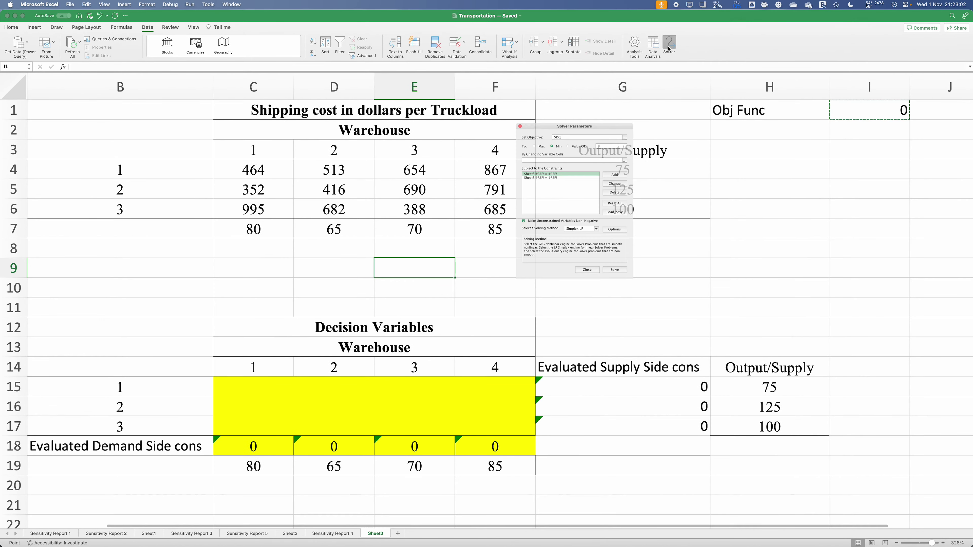
pyautogui.click(627, 190)
pyautogui.click(627, 190)
# Set Solver's objective to cell I1 and its changing variable cells to C15:F17
pyautogui.click(883, 109)
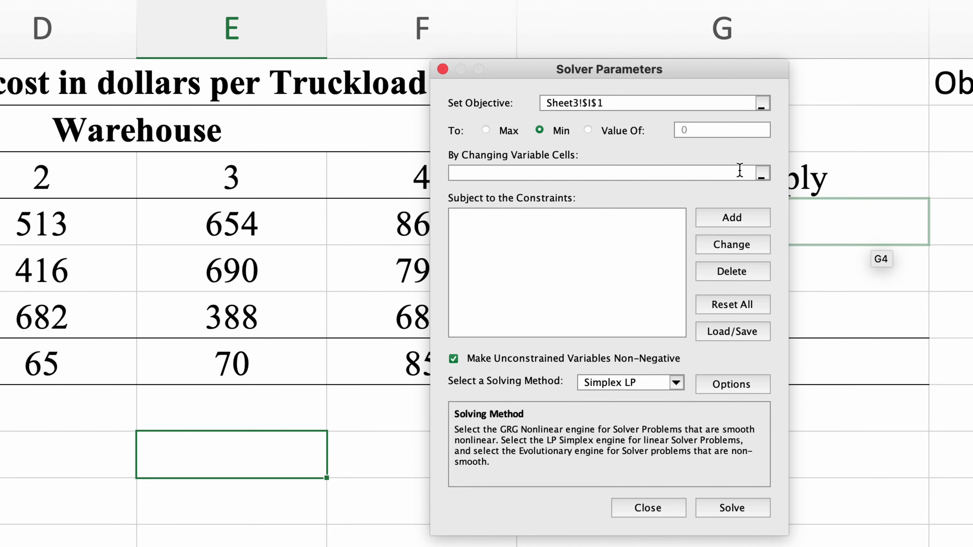
pyautogui.click(755, 173)
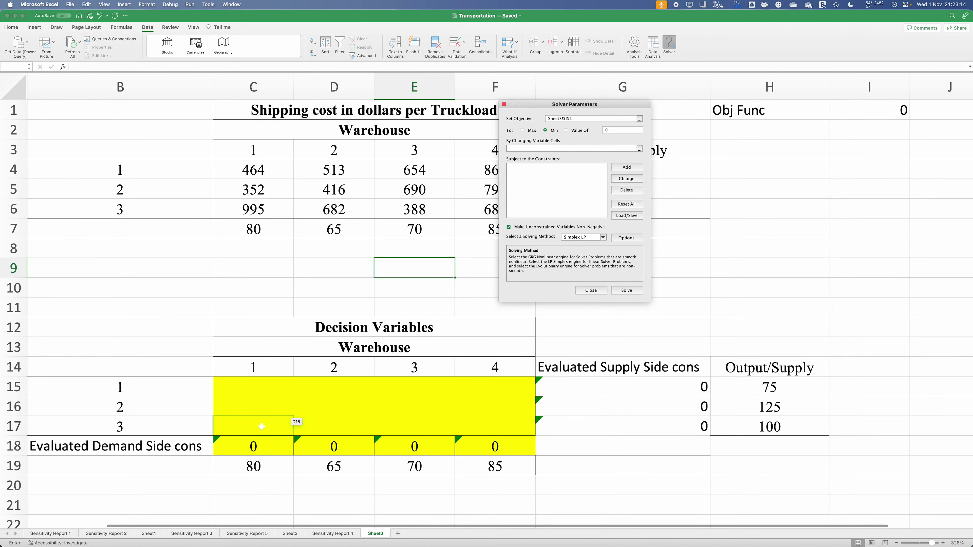
pyautogui.moveTo(249, 389); pyautogui.dragTo(479, 429)
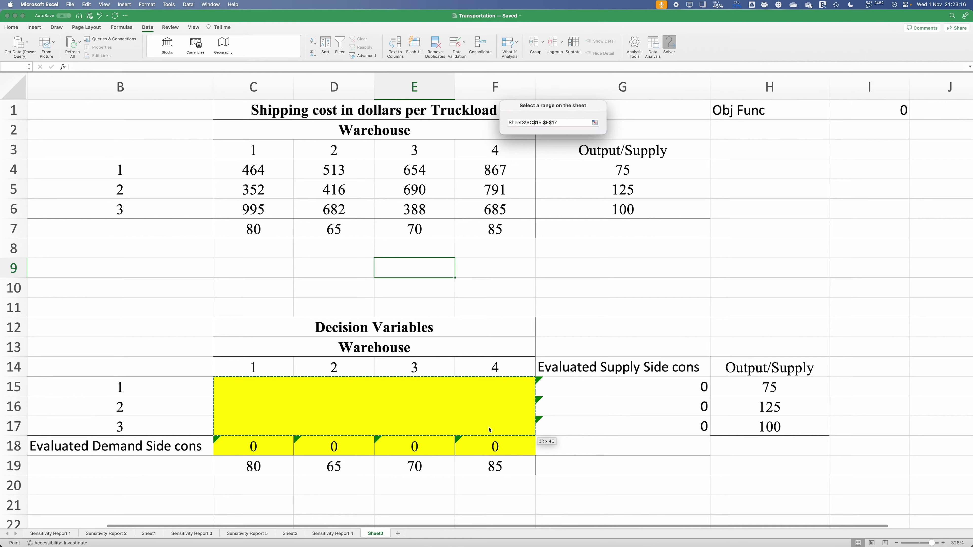
# Add the supply constraint G15:G17 = H15:H17 to the Solver model
pyautogui.click(625, 170)
pyautogui.moveTo(603, 389); pyautogui.dragTo(603, 389)
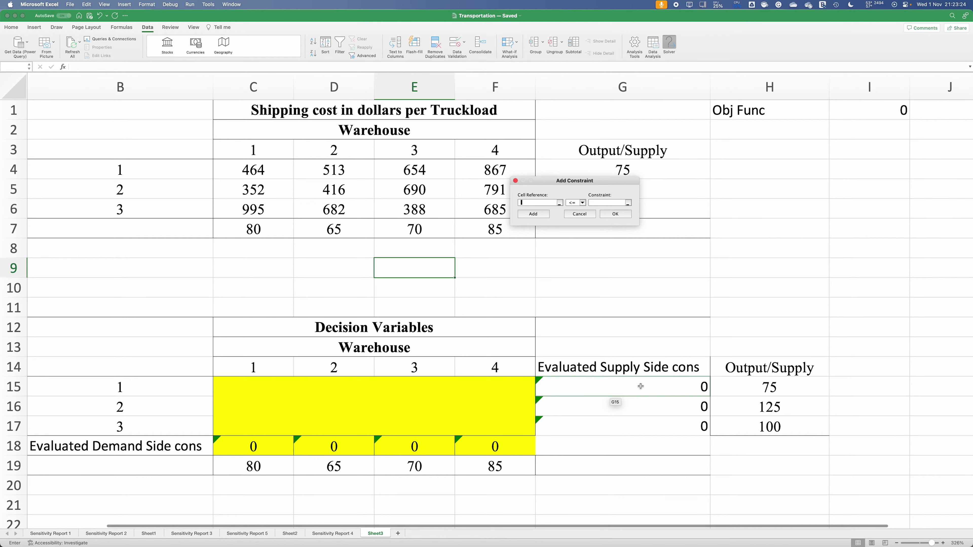
pyautogui.moveTo(637, 385); pyautogui.dragTo(630, 426)
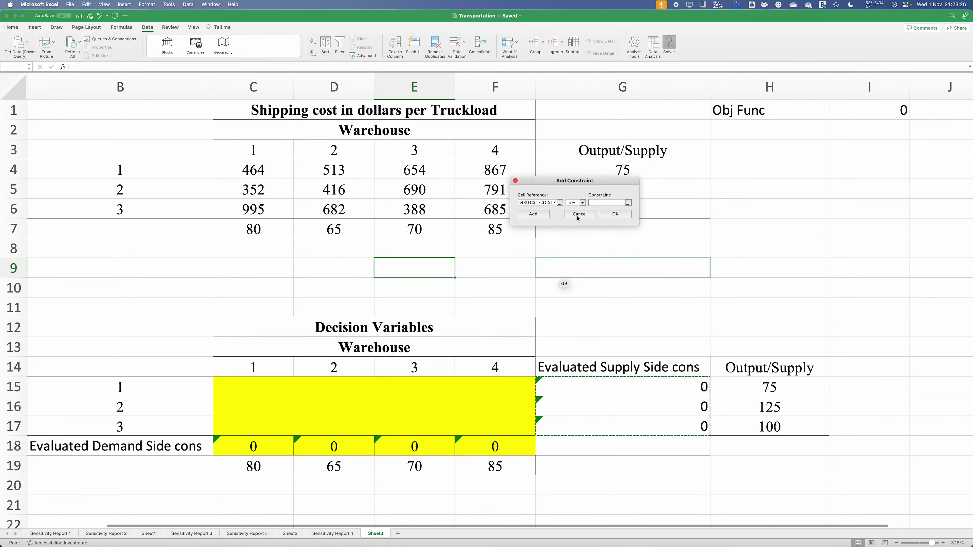
pyautogui.click(579, 202)
pyautogui.click(581, 218)
pyautogui.moveTo(767, 386); pyautogui.dragTo(759, 426)
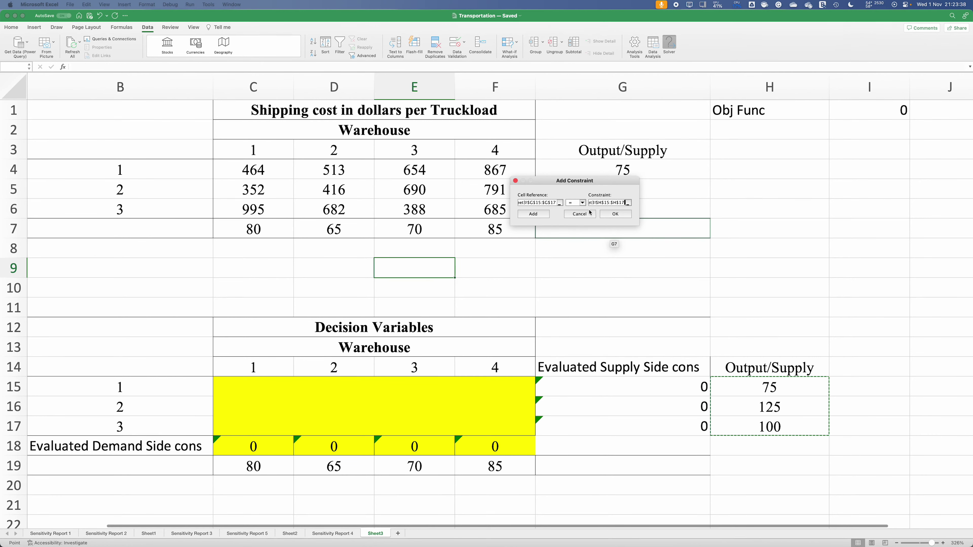
pyautogui.click(575, 202)
pyautogui.click(577, 214)
pyautogui.click(575, 203)
pyautogui.click(578, 214)
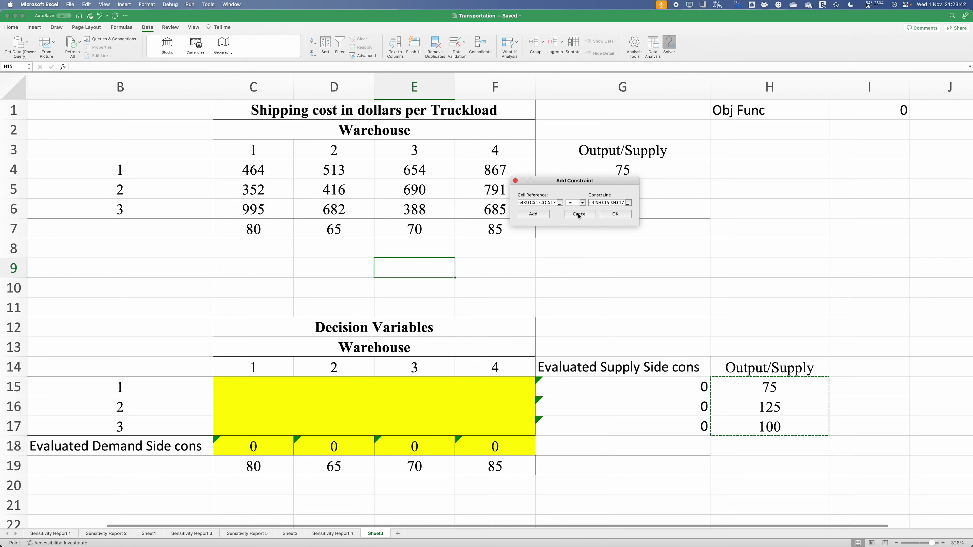
pyautogui.click(533, 214)
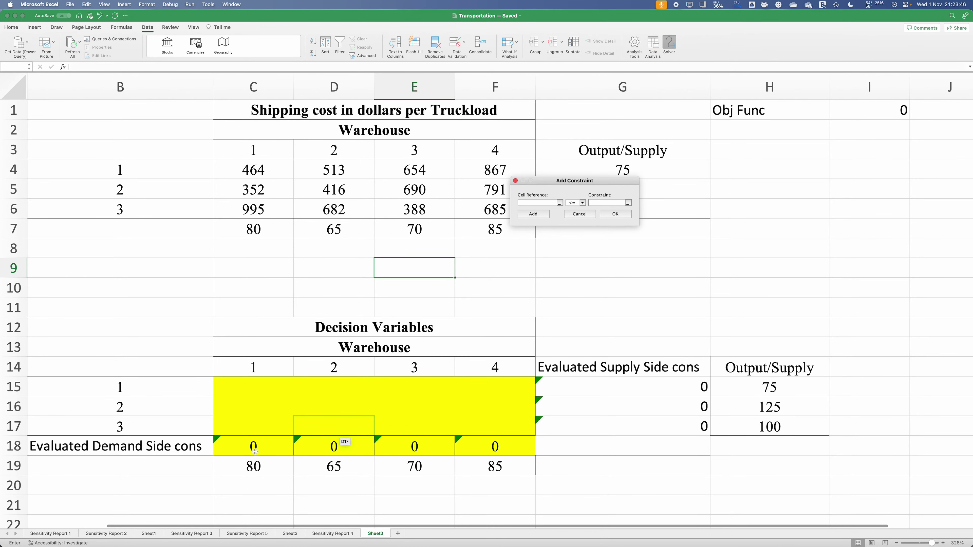
# Add the demand constraint C18:F18 = C19:F19 and return to the Solver parameters
pyautogui.moveTo(252, 452); pyautogui.dragTo(493, 453)
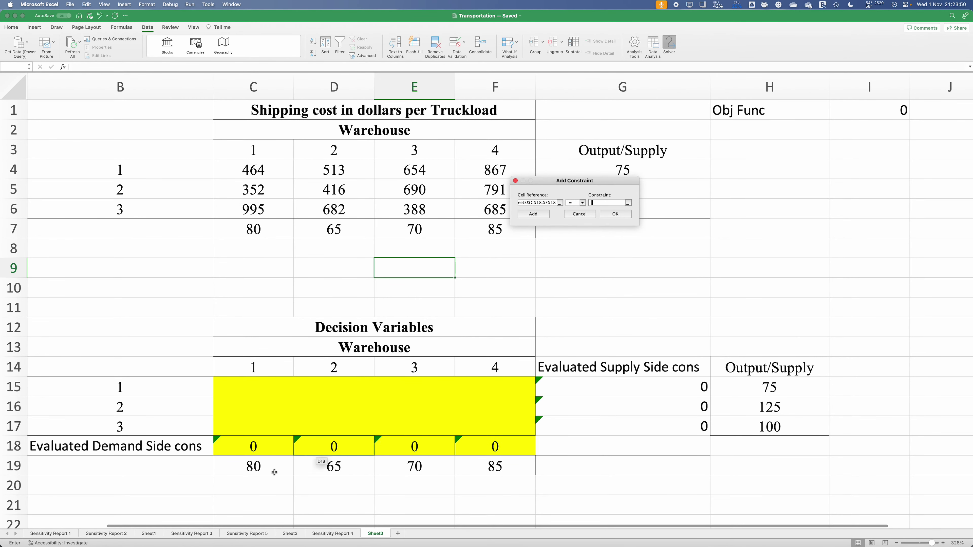
pyautogui.moveTo(253, 466); pyautogui.dragTo(493, 467)
pyautogui.click(617, 214)
pyautogui.click(610, 224)
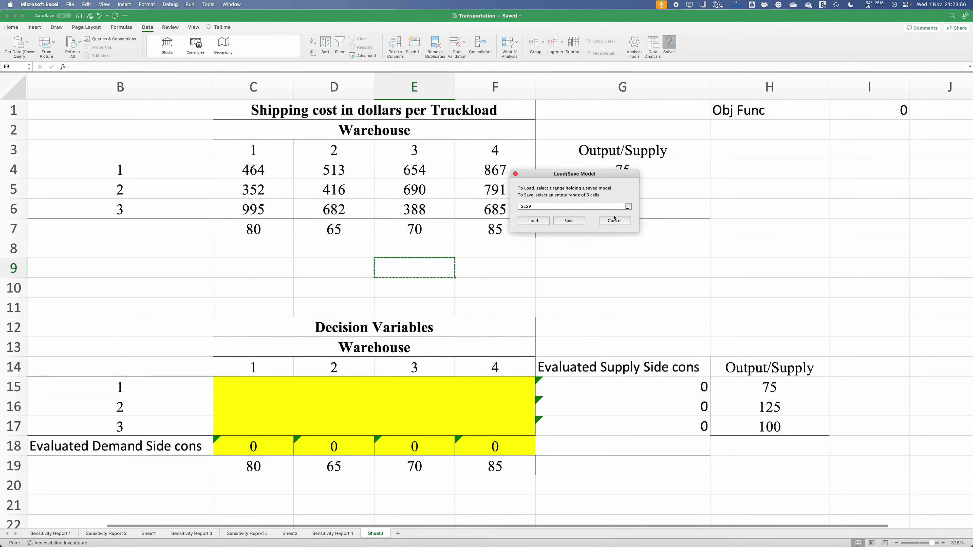
pyautogui.click(610, 224)
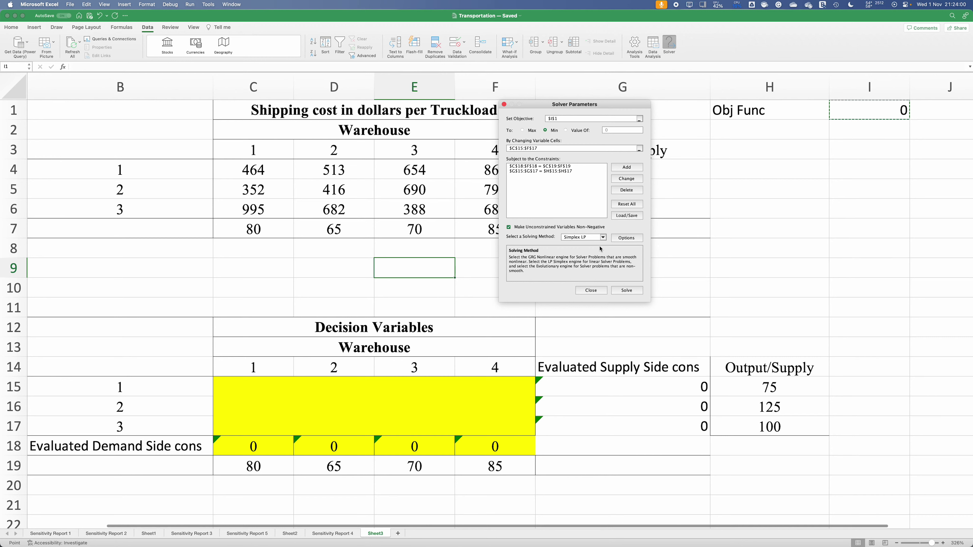
# Solve the model, keeping the Solver solution, and generate a Sensitivity report and open it for reading
pyautogui.click(628, 292)
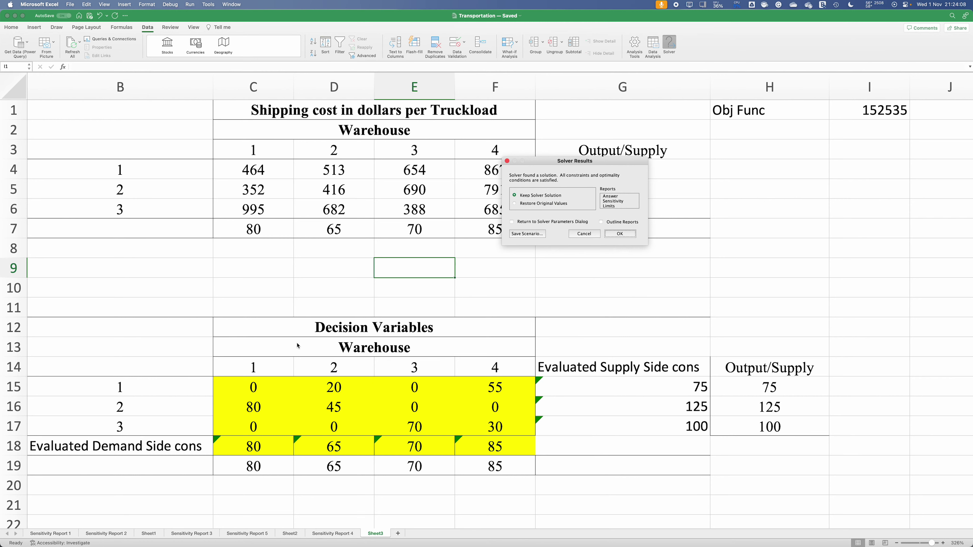
pyautogui.click(622, 202)
pyautogui.click(618, 234)
pyautogui.click(401, 533)
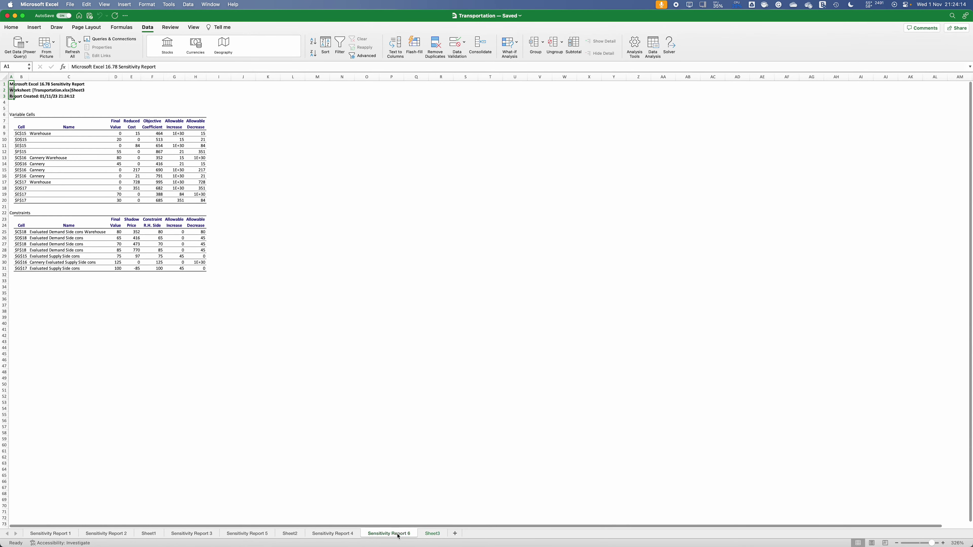
pyautogui.scroll(5, 65, 172)
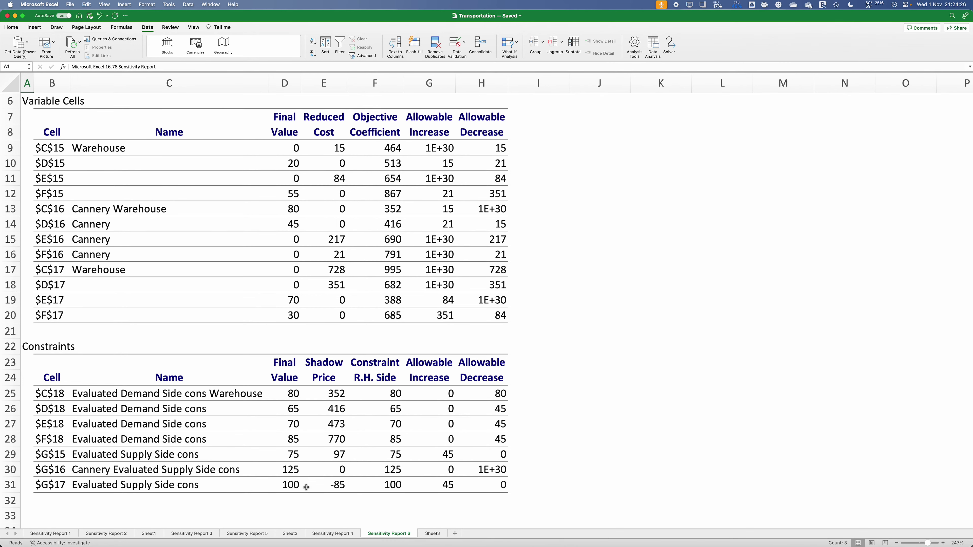
# Return to Sheet3 and review the shipping costs in C4:F6 and the Output/Supply figures in column G
pyautogui.click(439, 536)
pyautogui.moveTo(253, 170); pyautogui.dragTo(480, 216)
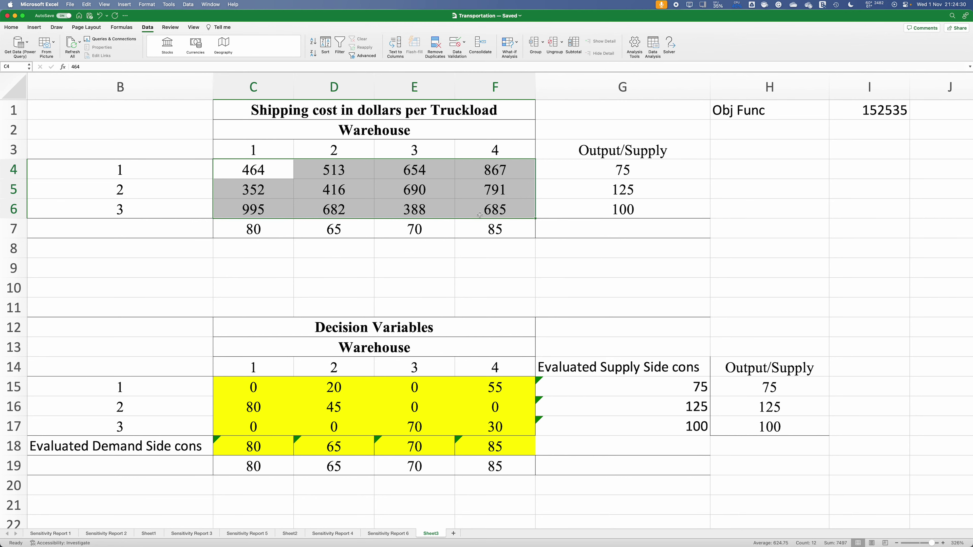
pyautogui.hscroll(-3, 261, 250)
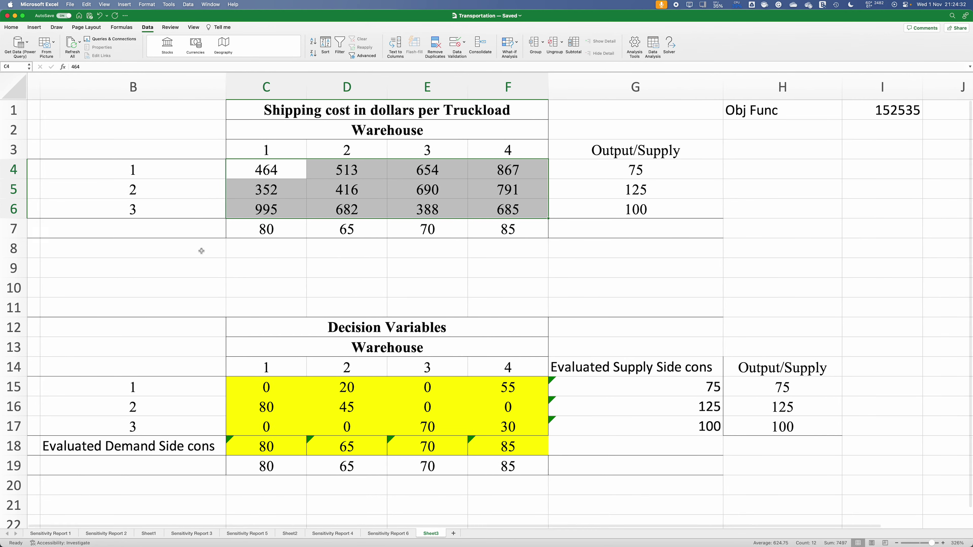
pyautogui.click(110, 219)
pyautogui.moveTo(665, 155); pyautogui.dragTo(672, 194)
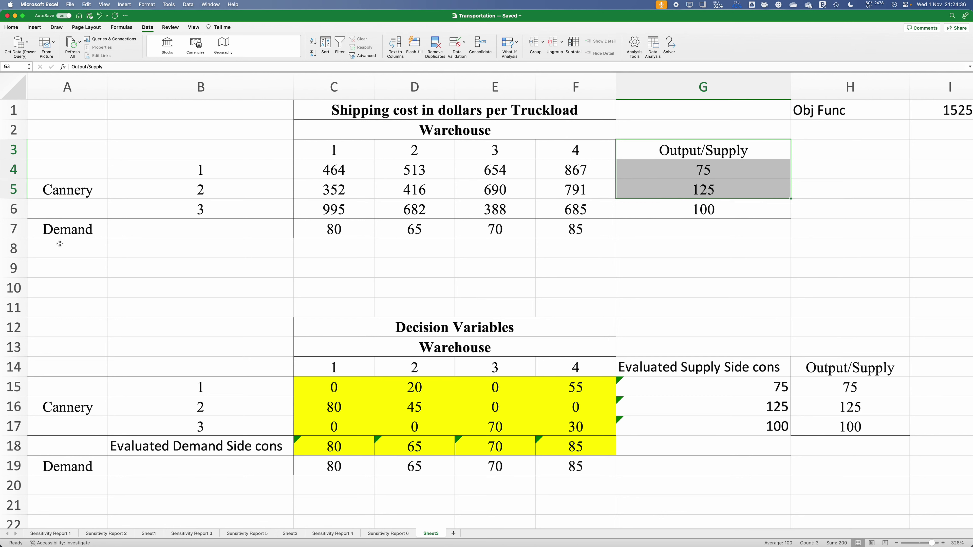